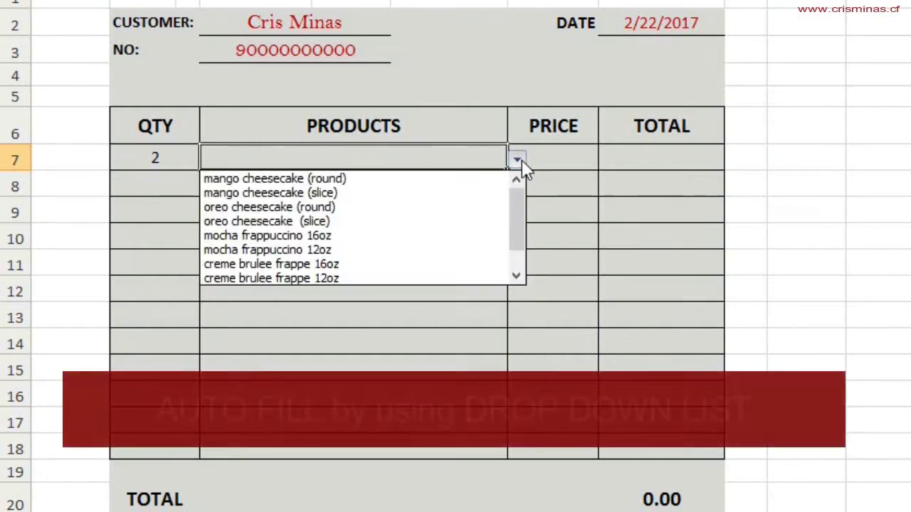
# Choose mango cheesecake (round) for row 7, then quantity 2 and mango cheesecake (slice) for row 8.
pyautogui.click(478, 179)
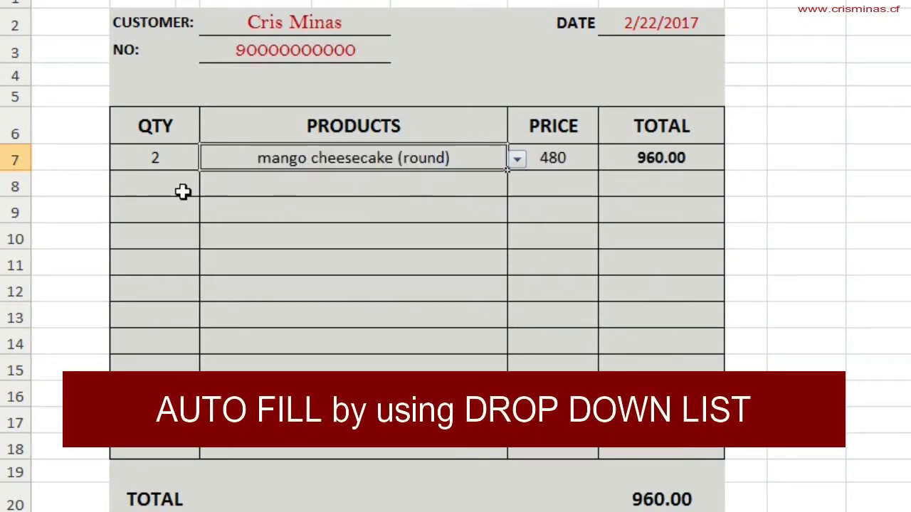
pyautogui.click(178, 192)
pyautogui.write('2')
pyautogui.click(481, 187)
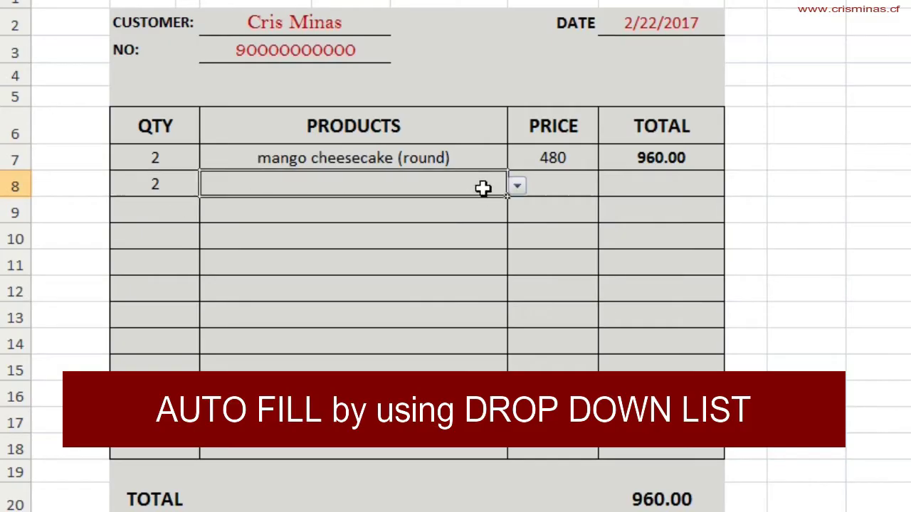
pyautogui.click(518, 187)
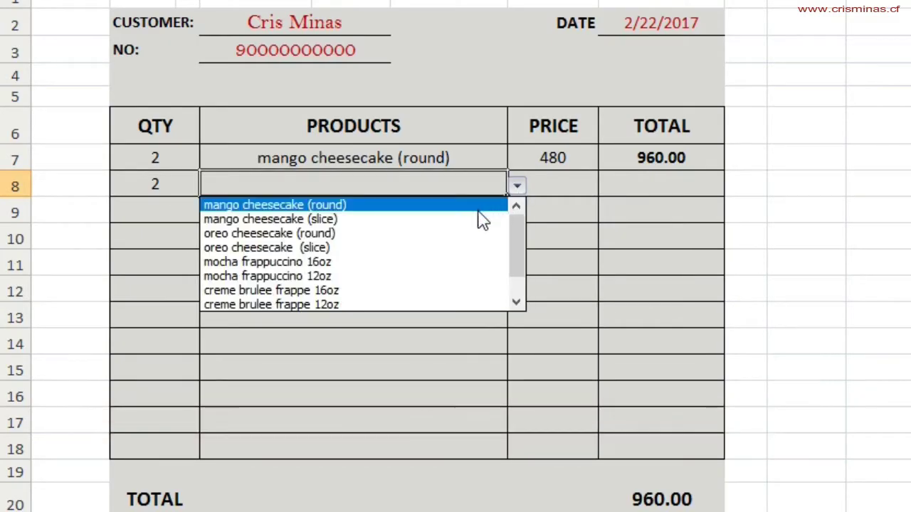
pyautogui.click(474, 219)
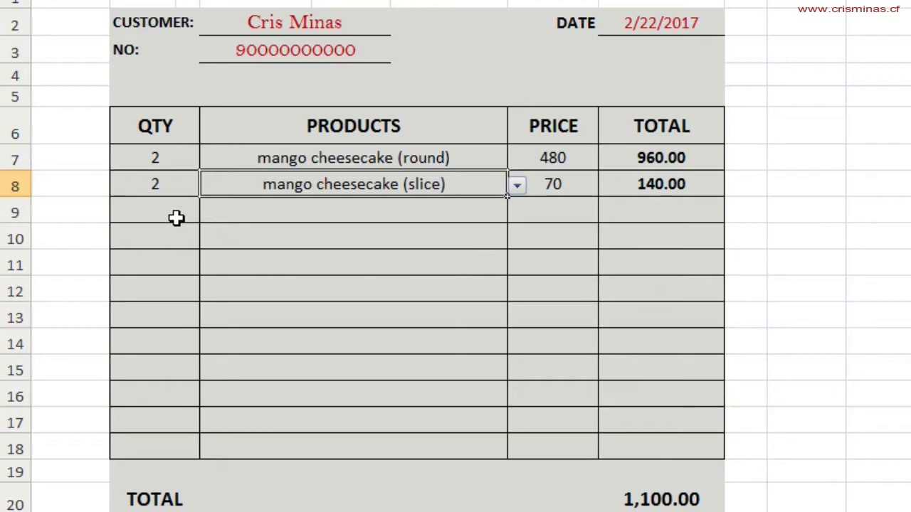
# Give row 9 quantity 2 with creme brulee frappe 12oz, and enter quantity 2 for row 10.
pyautogui.click(178, 218)
pyautogui.write('2')
pyautogui.click(447, 208)
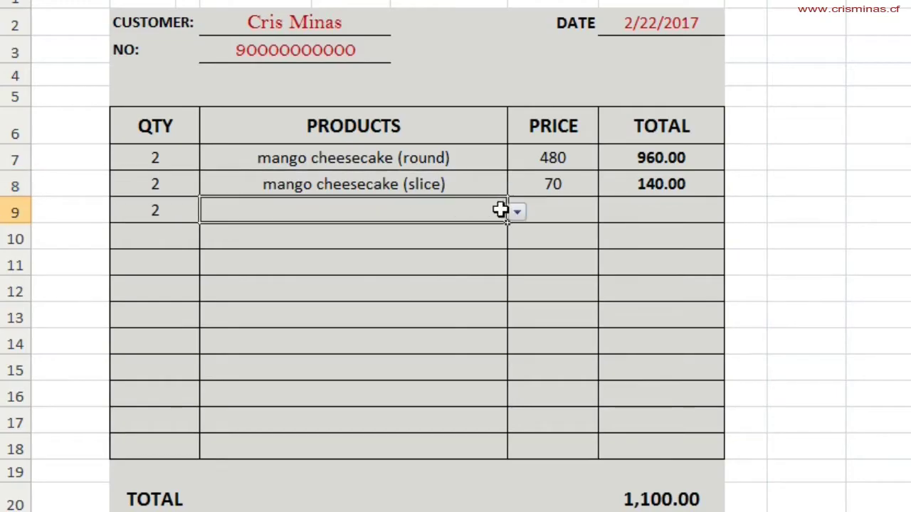
pyautogui.click(515, 210)
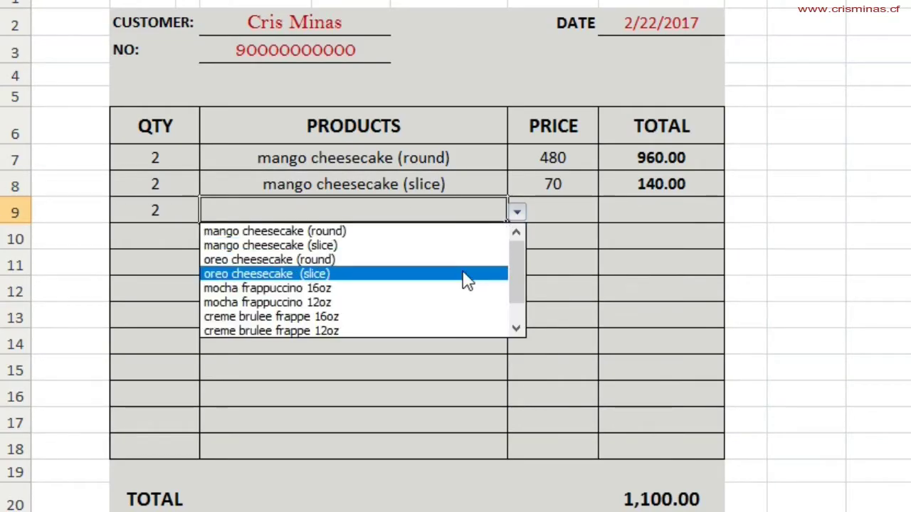
pyautogui.moveTo(524, 291); pyautogui.dragTo(525, 305)
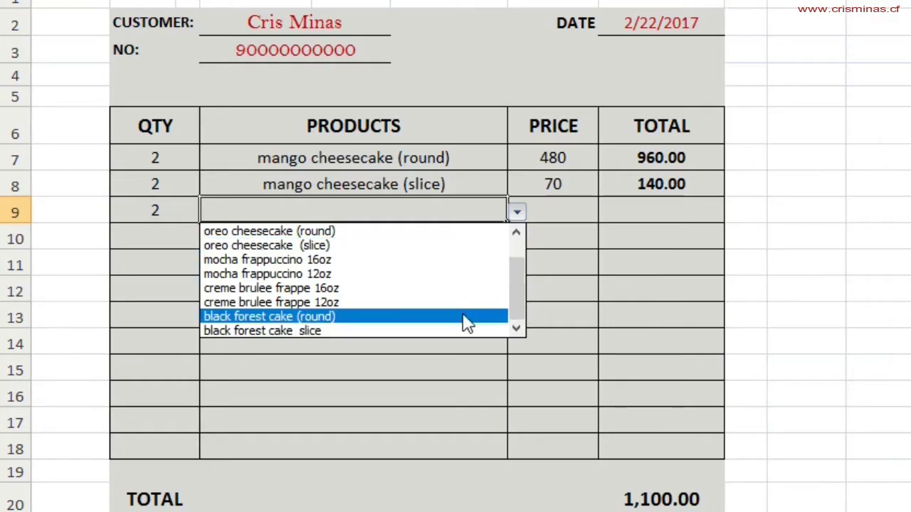
pyautogui.click(417, 303)
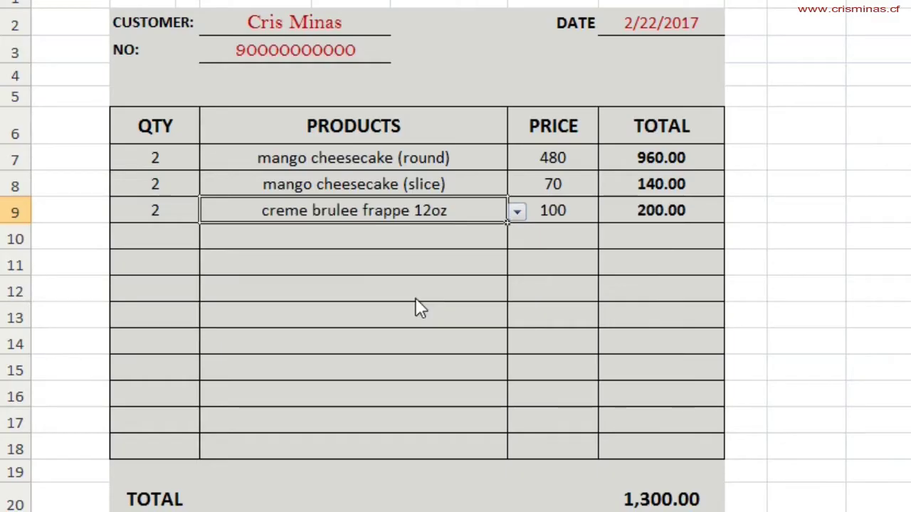
pyautogui.click(171, 239)
pyautogui.write('2')
pyautogui.click(360, 244)
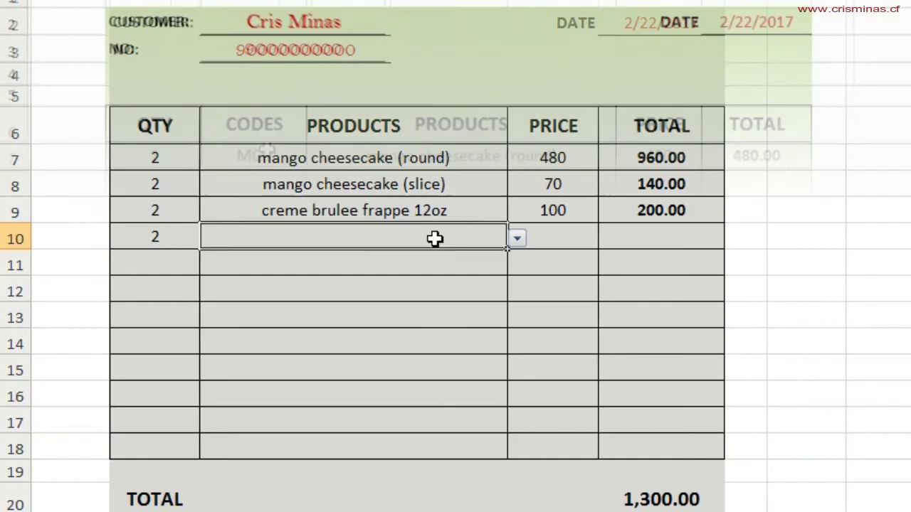
# Enter code MCS for row 8, quantity 1 with code OCR for row 9, and quantity 2 for row 10.
pyautogui.write('MCS')
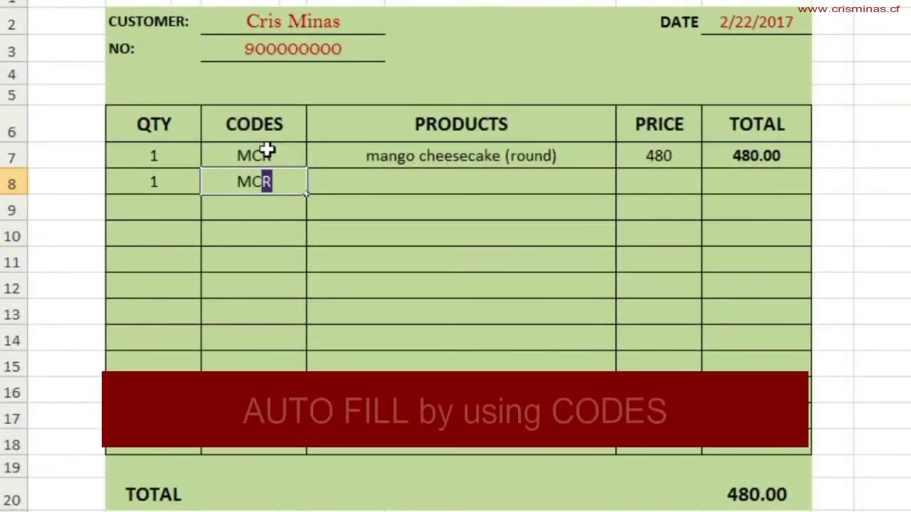
pyautogui.press('Return')
pyautogui.write('1')
pyautogui.press('Tab')
pyautogui.write('OCR')
pyautogui.press('Return')
pyautogui.write('2')
pyautogui.press('Tab')
# Enter code OCS for row 10, quantity 2 with BFR for row 11, and quantity 4 with BFS for row 12.
pyautogui.write('OHS')
pyautogui.press('BackSpace')
pyautogui.press('BackSpace')
pyautogui.write('CS')
pyautogui.press('Return')
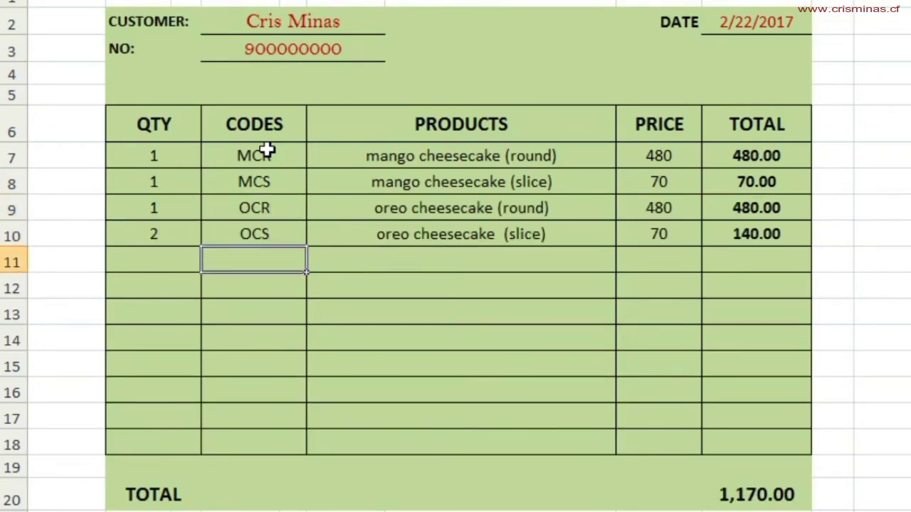
pyautogui.write('2')
pyautogui.press('Tab')
pyautogui.write('BFR')
pyautogui.press('Return')
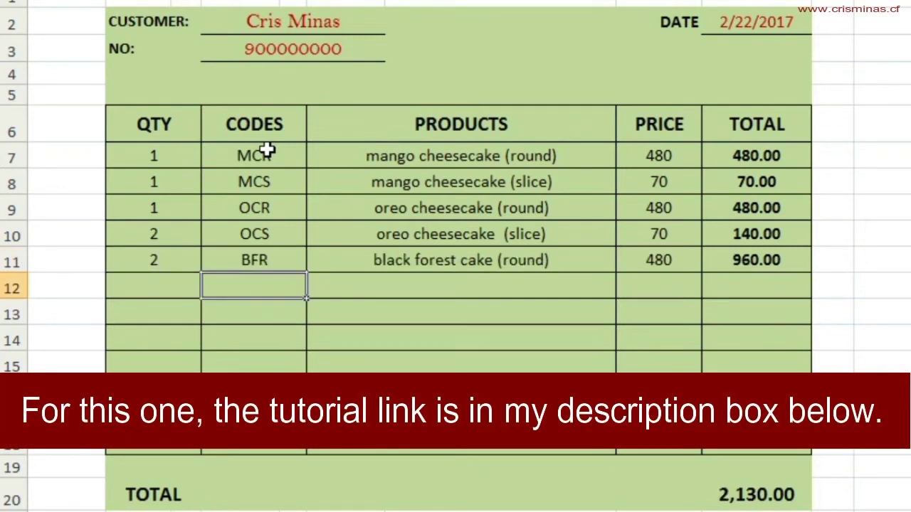
pyautogui.write('4')
pyautogui.press('Tab')
pyautogui.write('BFS')
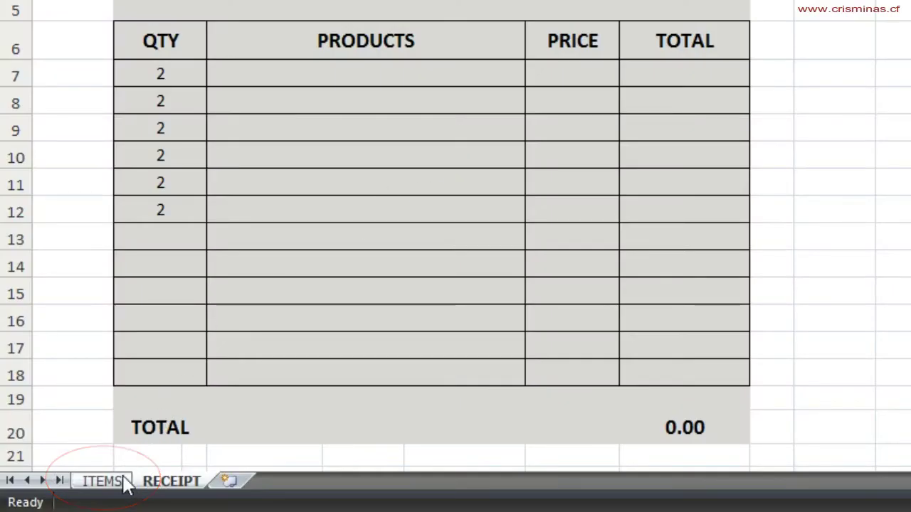
# Switch to the ITEMS sheet with the ten-product price list.
pyautogui.click(114, 483)
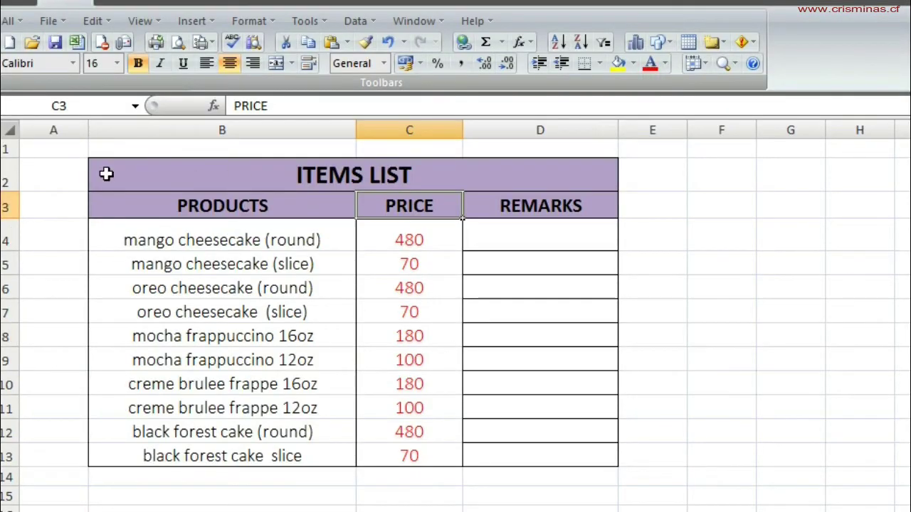
# Name the ten product names in B4:B13 as the range PRODUCTS.
pyautogui.click(109, 234)
pyautogui.moveTo(109, 232); pyautogui.dragTo(278, 461)
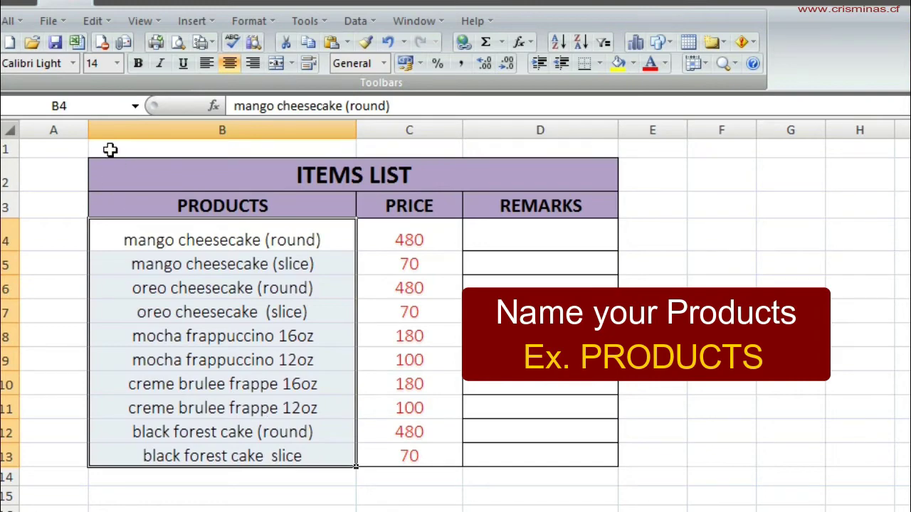
pyautogui.click(95, 106)
pyautogui.press('BackSpace')
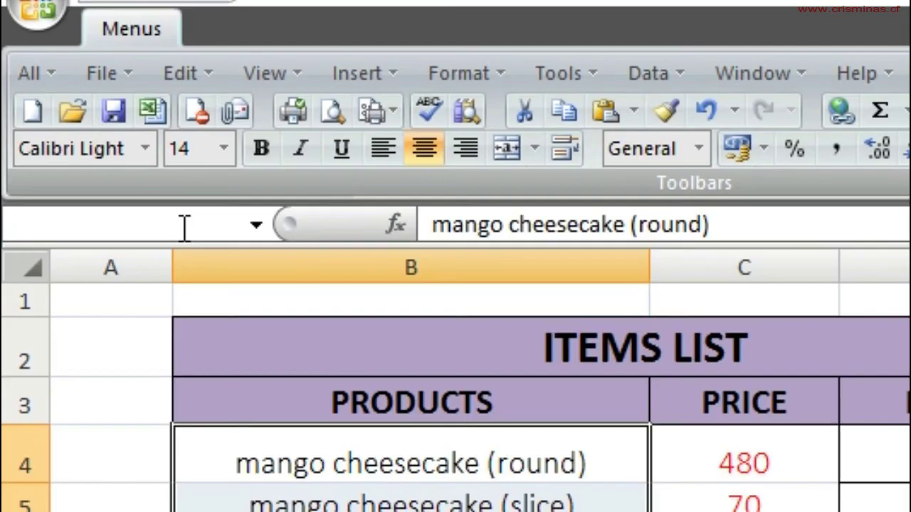
pyautogui.write('PRODUCTS')
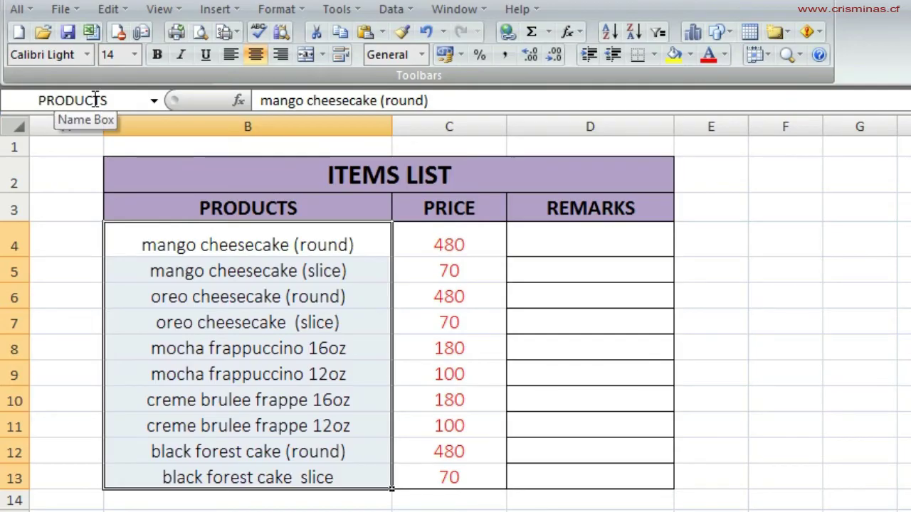
# Name the products-and-prices range B4:C13 as ITEMS.
pyautogui.click(123, 235)
pyautogui.moveTo(151, 248)
pyautogui.mouseDown()
pyautogui.moveTo(450, 422)
pyautogui.moveTo(483, 480)
pyautogui.mouseUp()
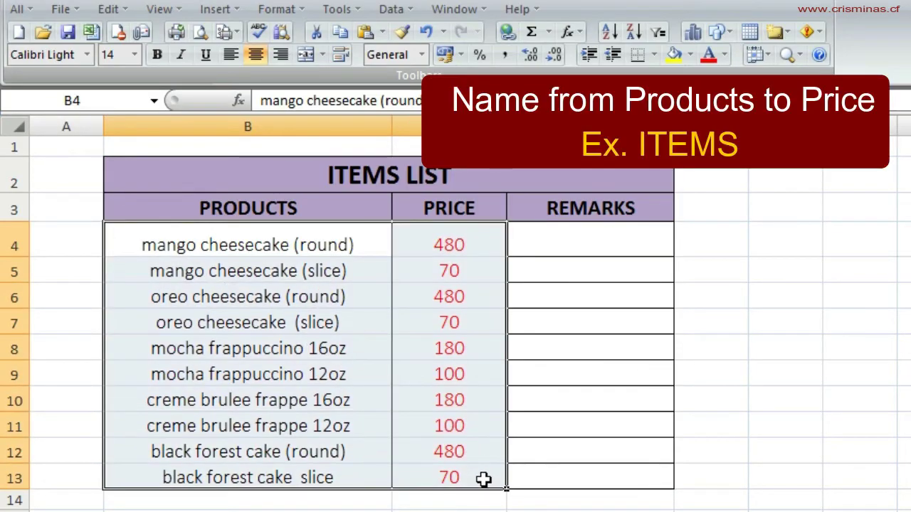
pyautogui.click(102, 99)
pyautogui.write('IT')
pyautogui.write('EMS')
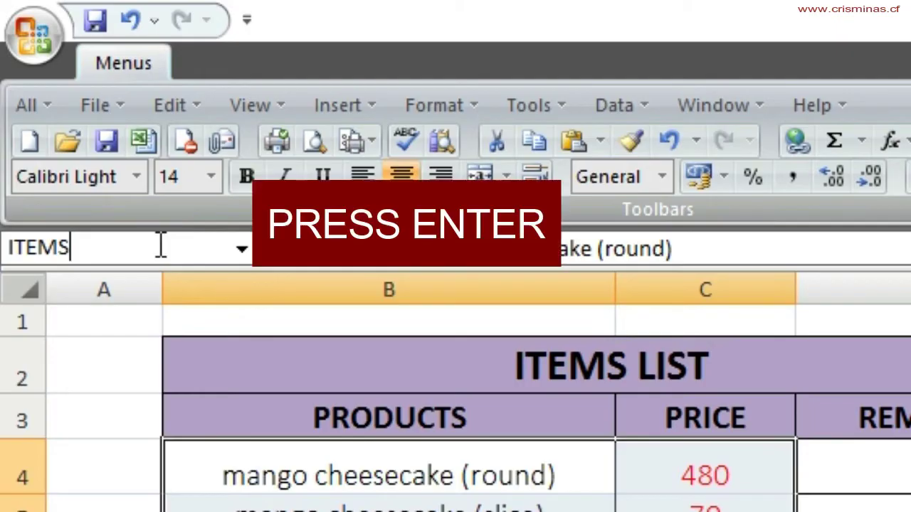
pyautogui.press('Return')
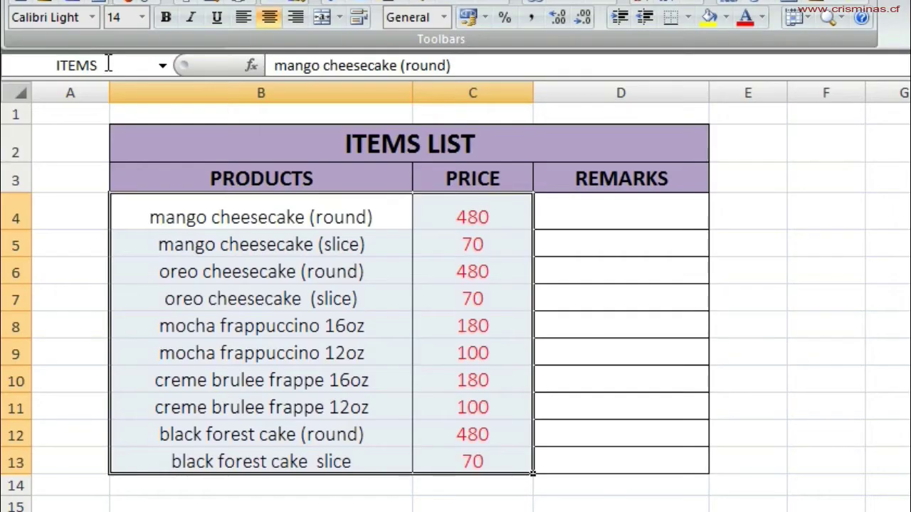
pyautogui.click(63, 438)
pyautogui.moveTo(138, 214); pyautogui.dragTo(374, 461)
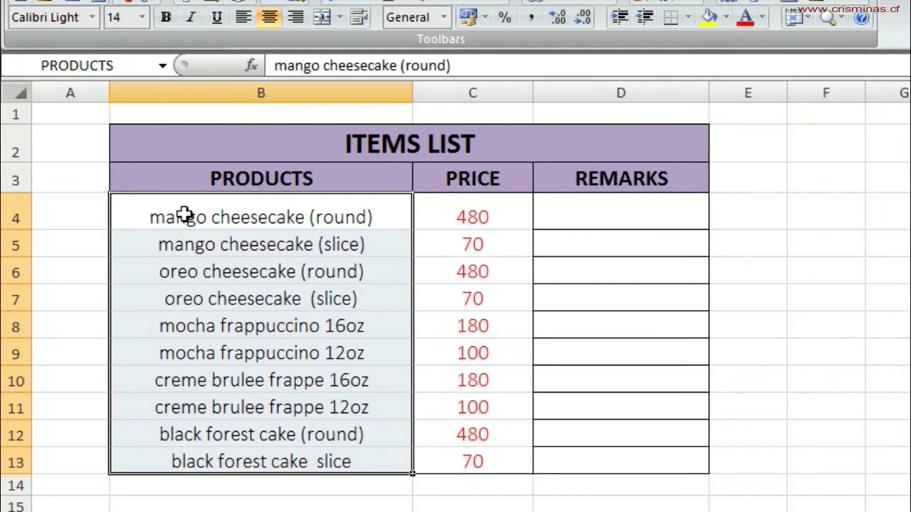
pyautogui.moveTo(151, 217)
pyautogui.mouseDown()
pyautogui.moveTo(490, 406)
pyautogui.moveTo(498, 460)
pyautogui.mouseUp()
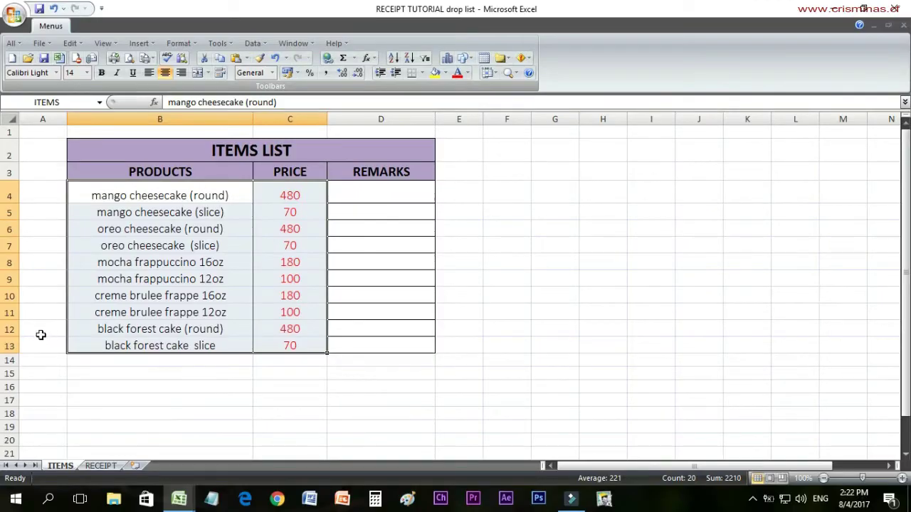
pyautogui.click(43, 296)
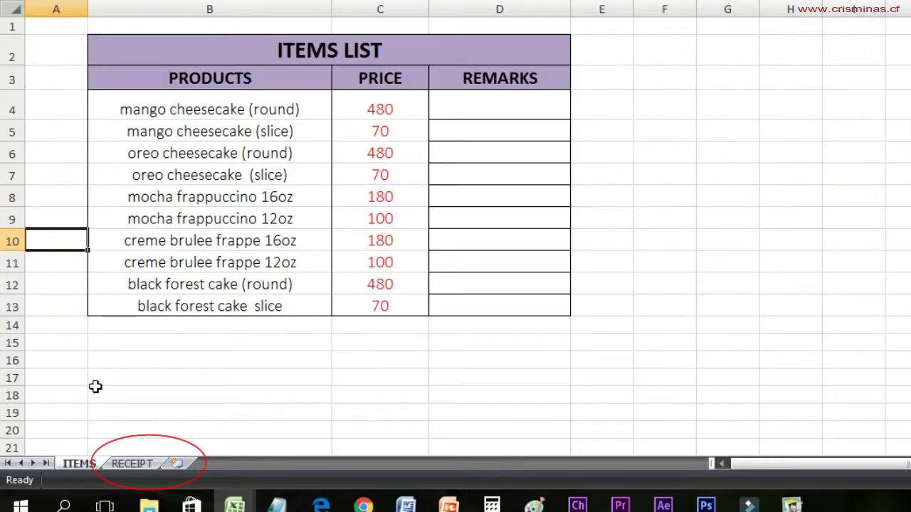
# On the RECEIPT sheet, bring up Data Validation for product cell D7.
pyautogui.click(132, 463)
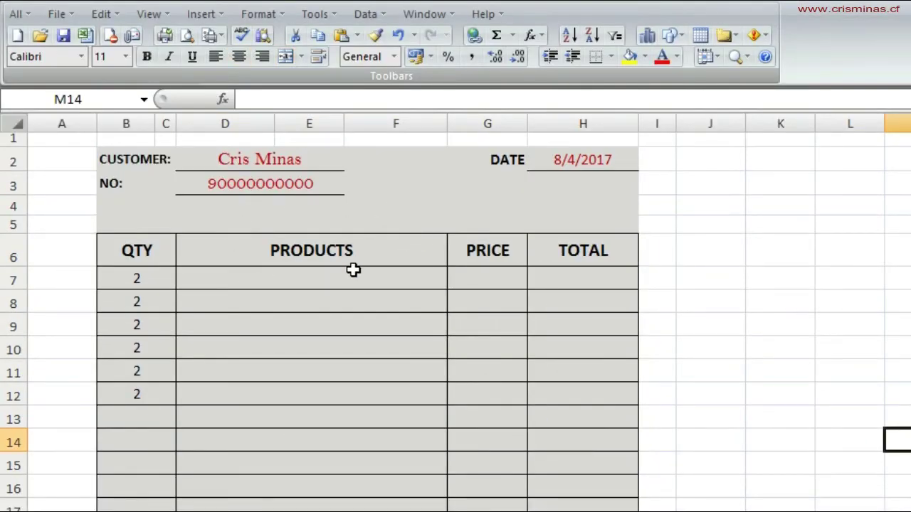
pyautogui.click(352, 284)
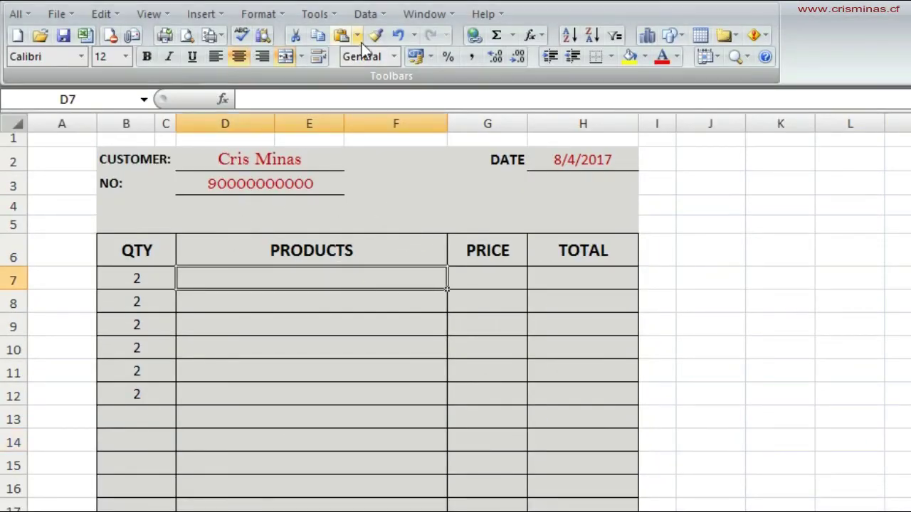
pyautogui.click(373, 18)
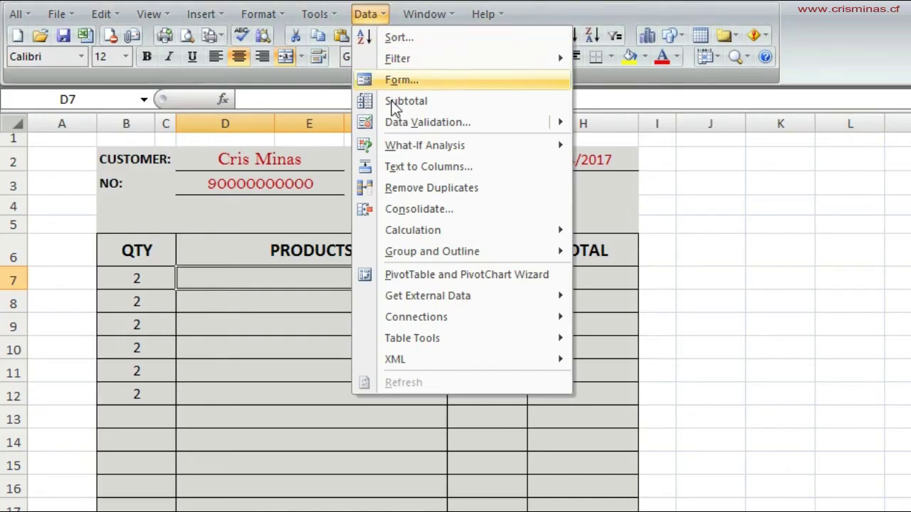
pyautogui.moveTo(398, 127)
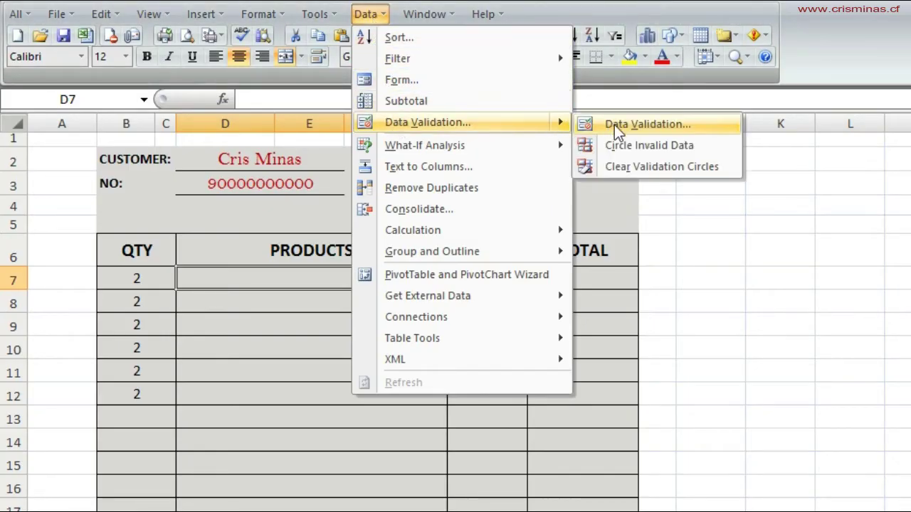
pyautogui.click(614, 125)
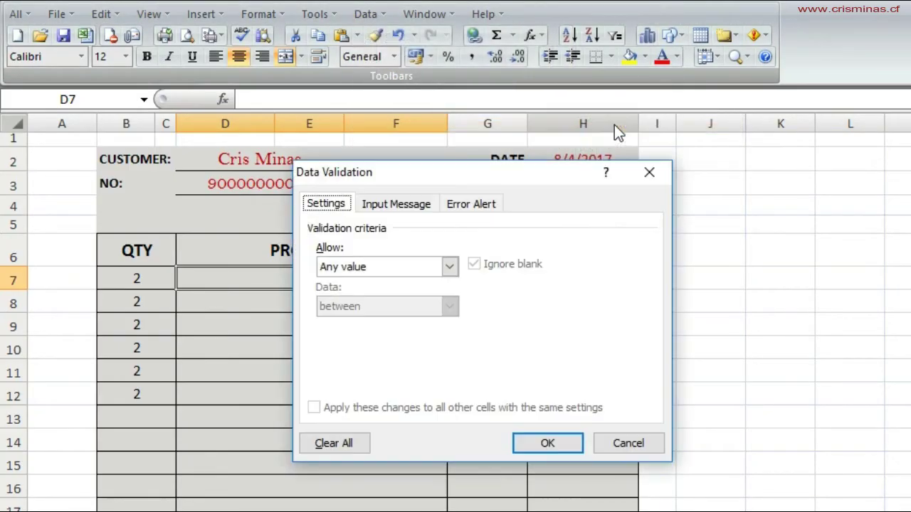
# Set D7's validation to allow a List with source =PRODUCTS.
pyautogui.click(450, 268)
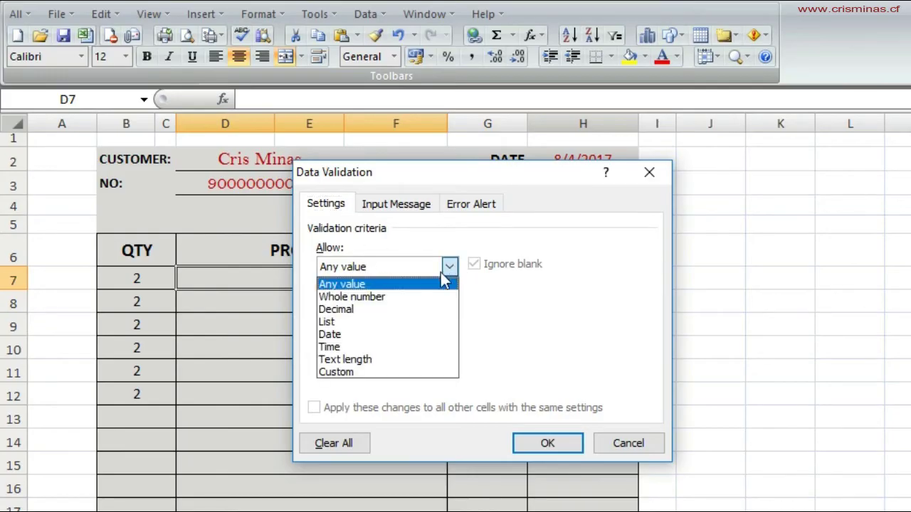
pyautogui.click(412, 326)
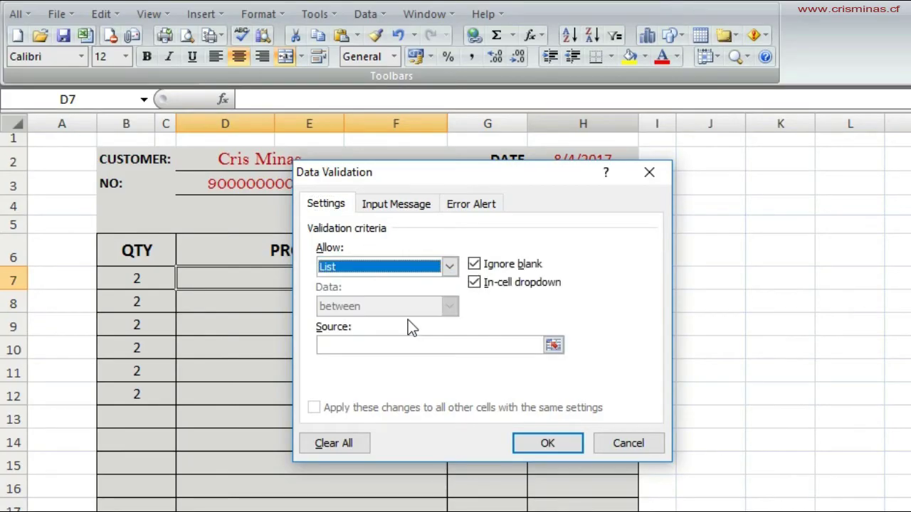
pyautogui.click(369, 344)
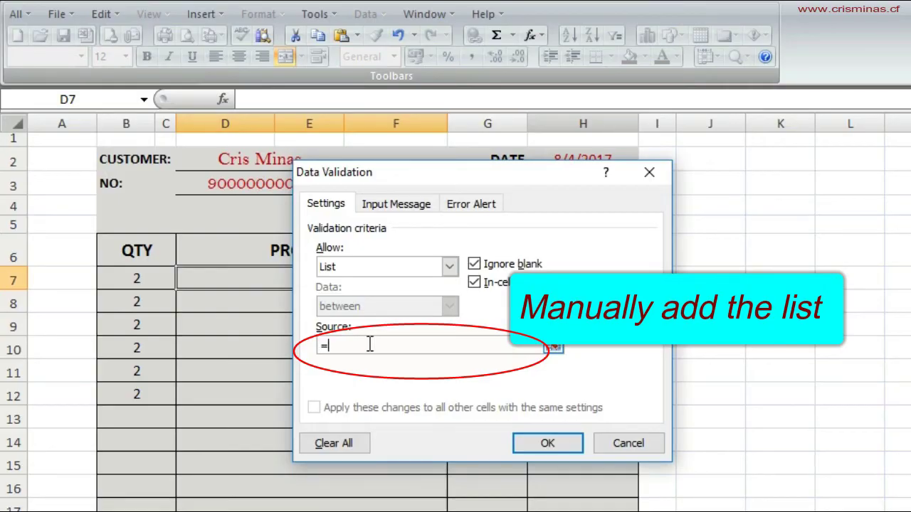
pyautogui.write('D')
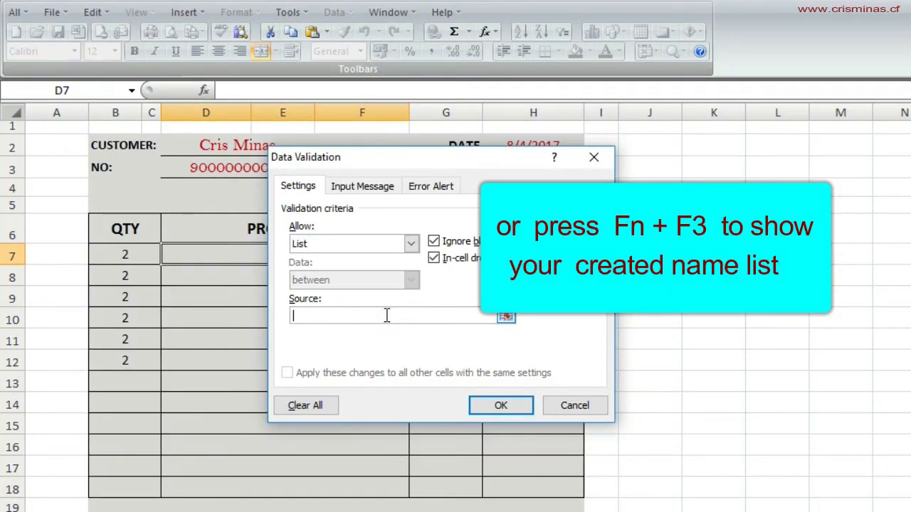
pyautogui.press('F3')
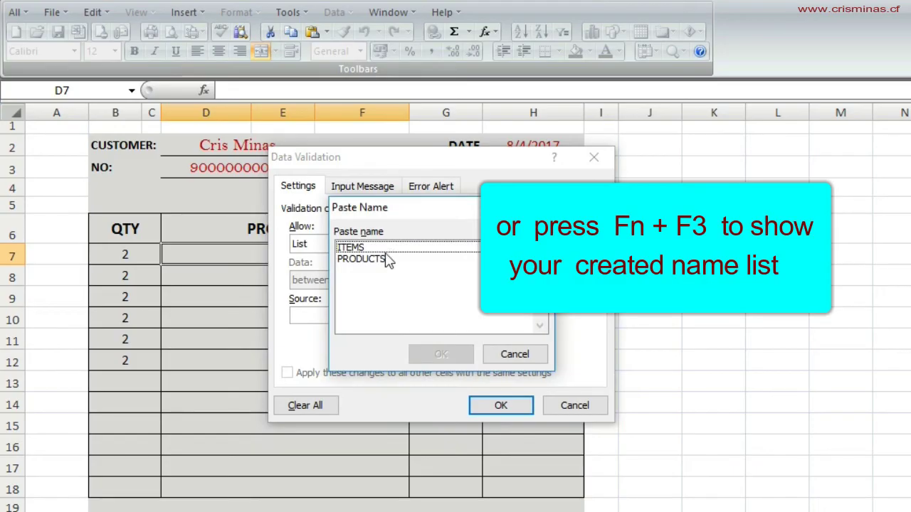
pyautogui.click(383, 260)
pyautogui.click(442, 354)
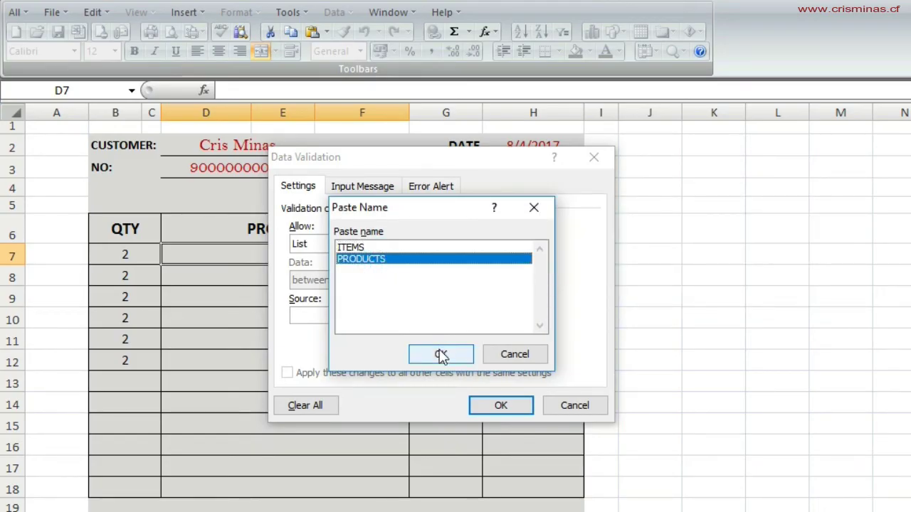
pyautogui.click(496, 406)
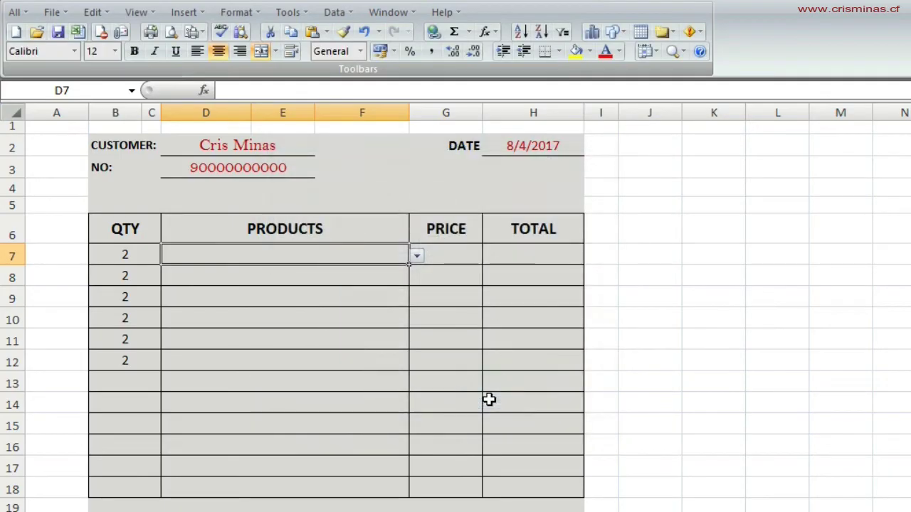
# Enter =VLOOKUP(D7,ITEMS,2,FALSE) in G7 to fetch the chosen product's price.
pyautogui.click(427, 298)
pyautogui.click(430, 273)
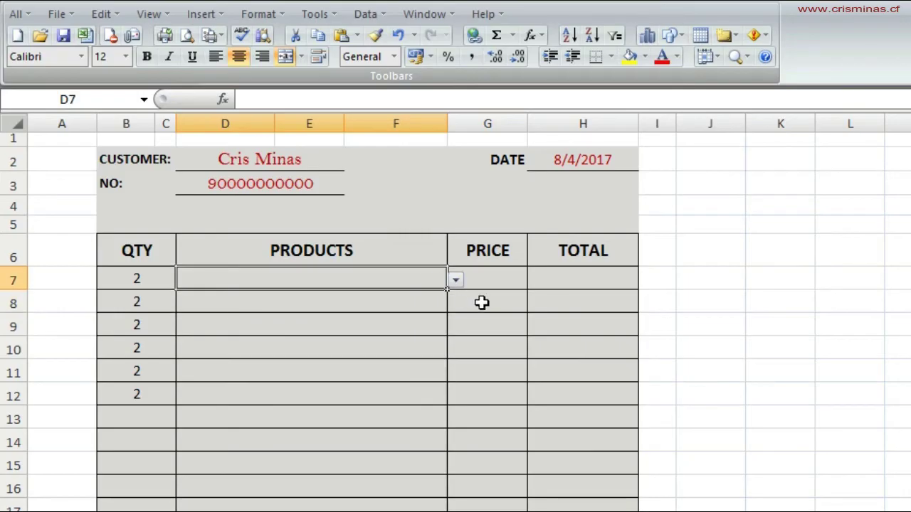
pyautogui.click(492, 279)
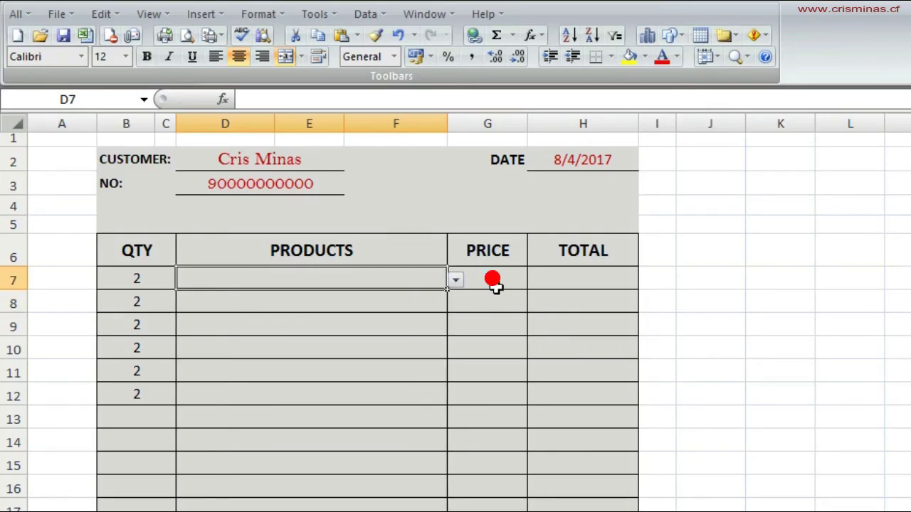
pyautogui.write('=')
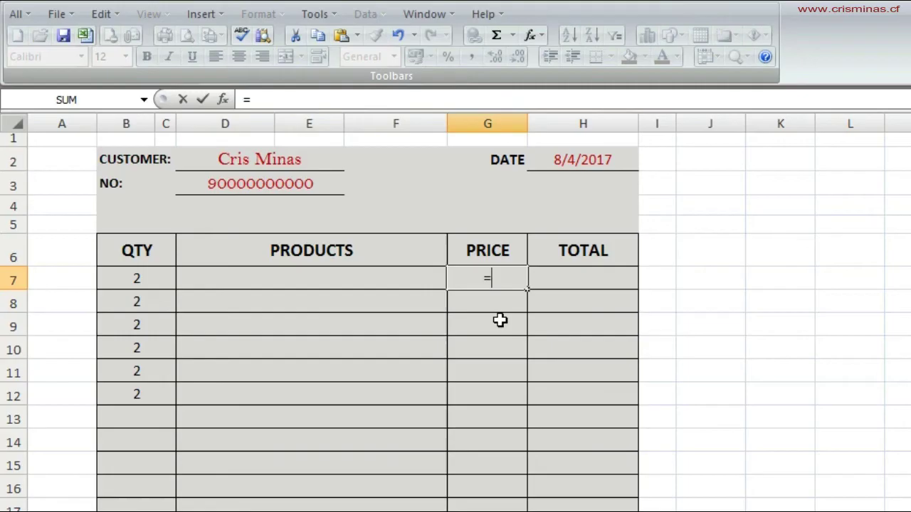
pyautogui.write('VLOOK')
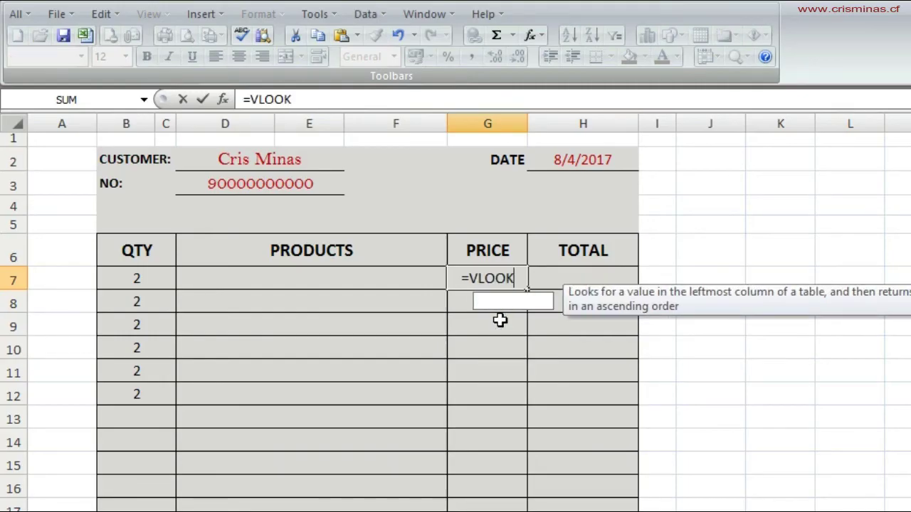
pyautogui.write('U')
pyautogui.press('Tab')
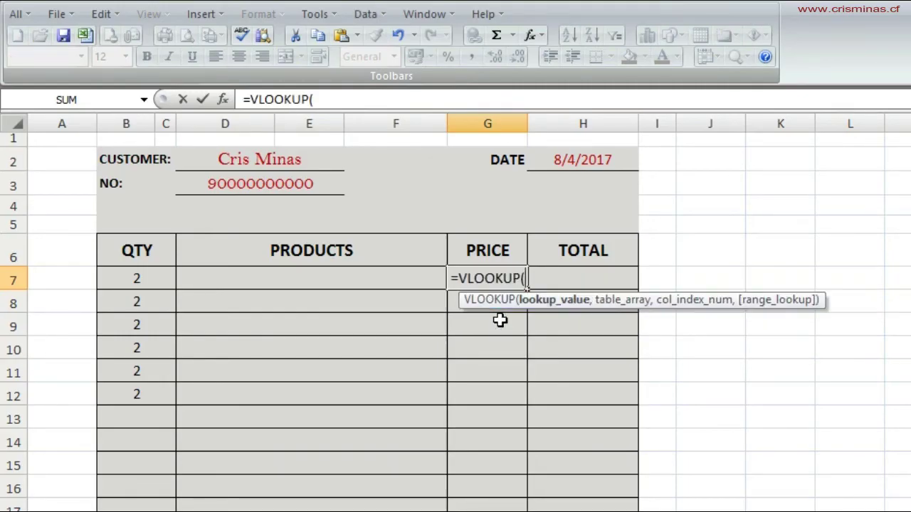
pyautogui.click(374, 278)
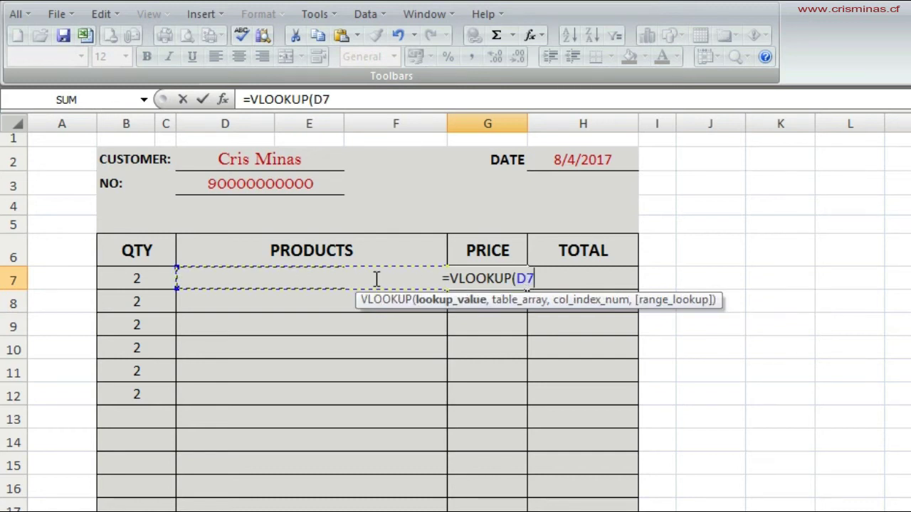
pyautogui.click(543, 278)
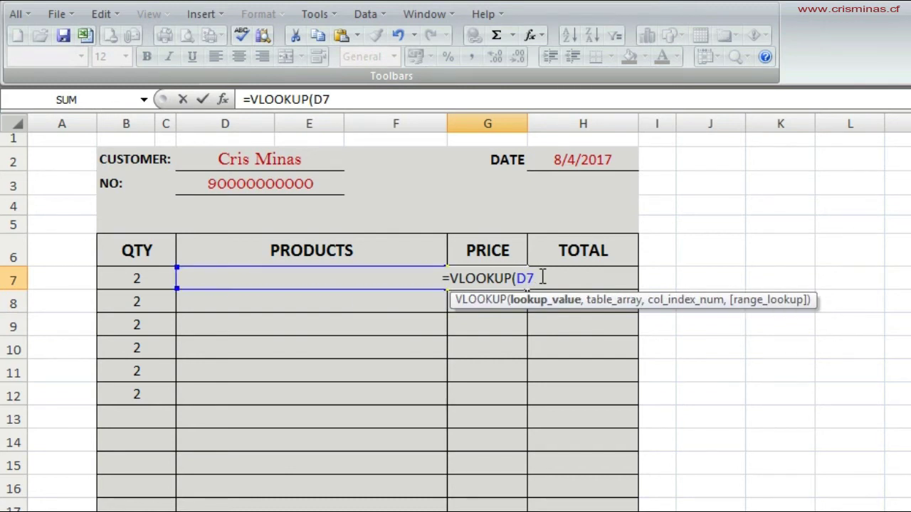
pyautogui.write(',')
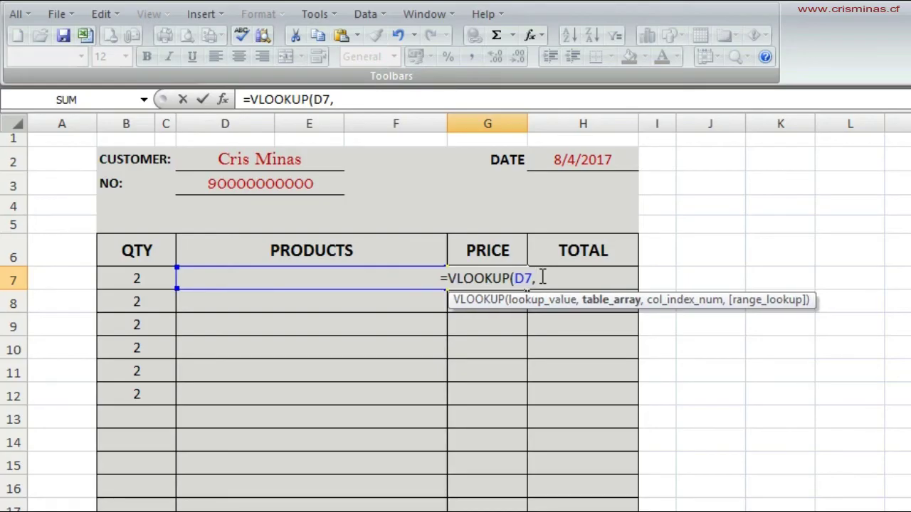
pyautogui.click(80, 501)
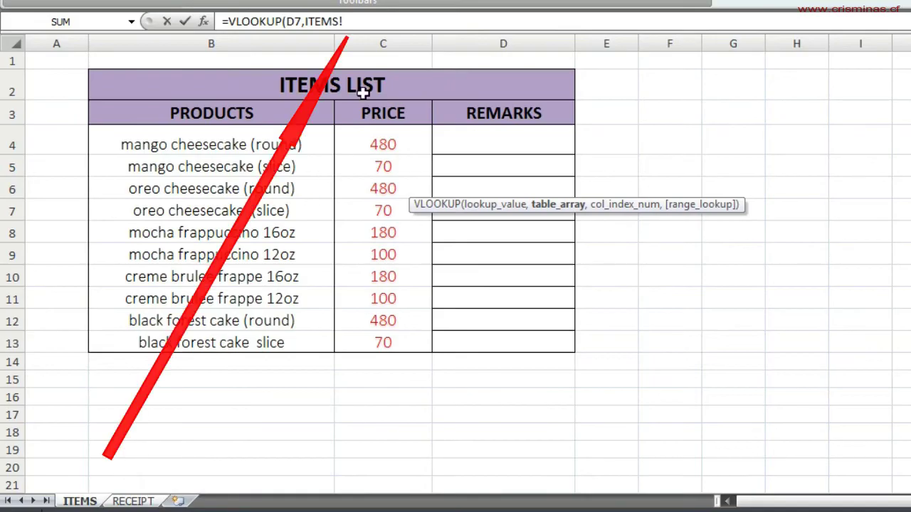
pyautogui.click(382, 23)
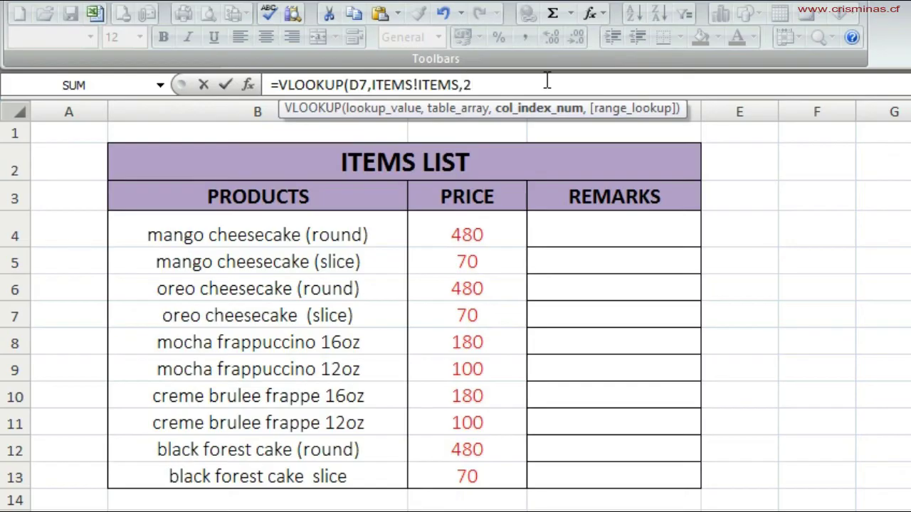
pyautogui.write(',')
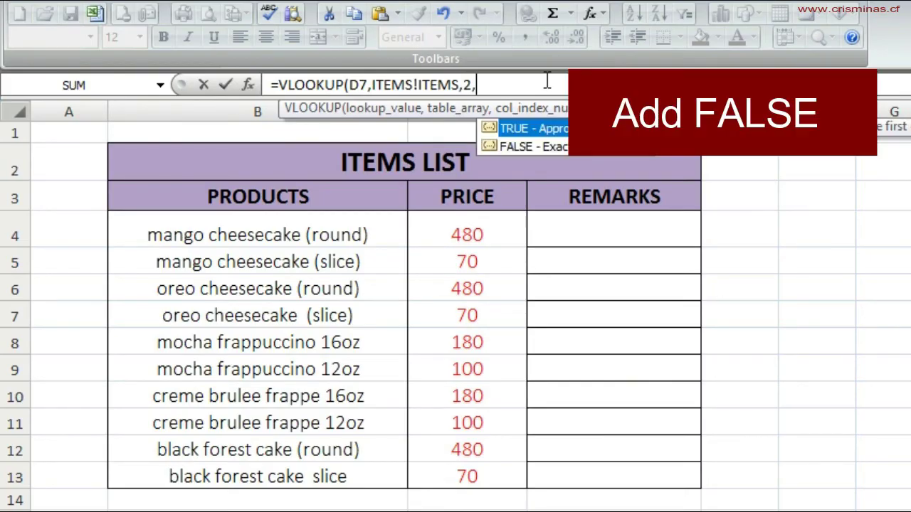
pyautogui.write('FALSE')
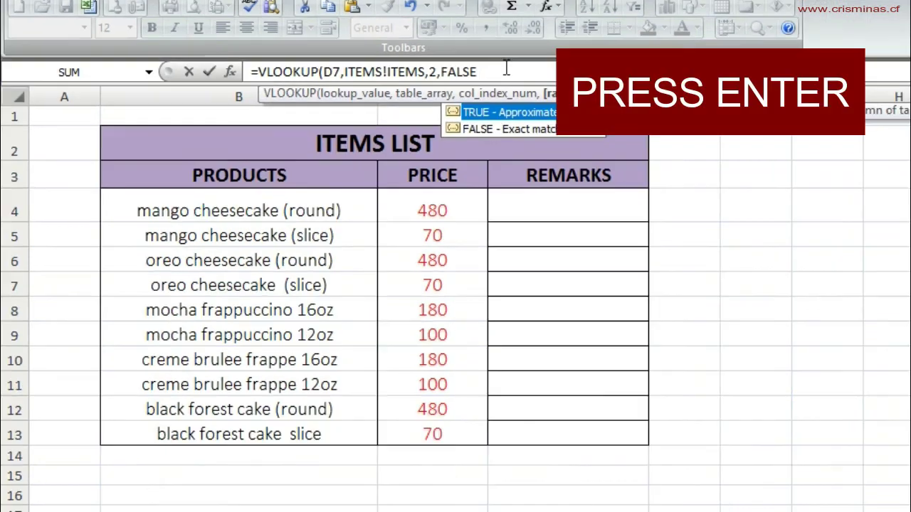
pyautogui.press('Return')
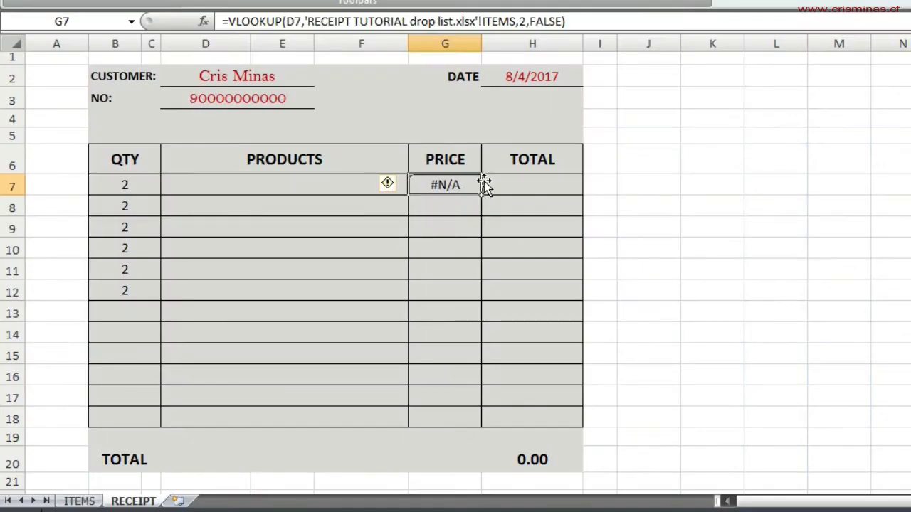
# Enter the line-total formula =B7*G7 in H7.
pyautogui.click(531, 184)
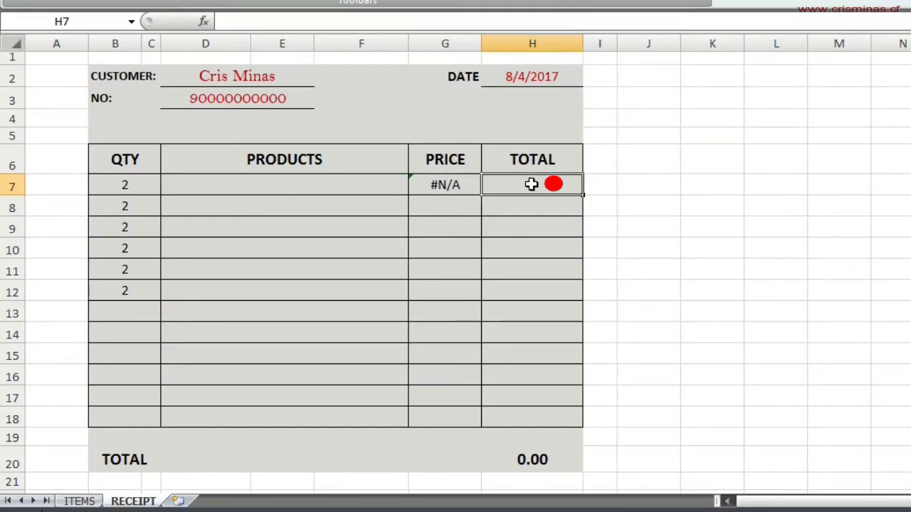
pyautogui.write('=')
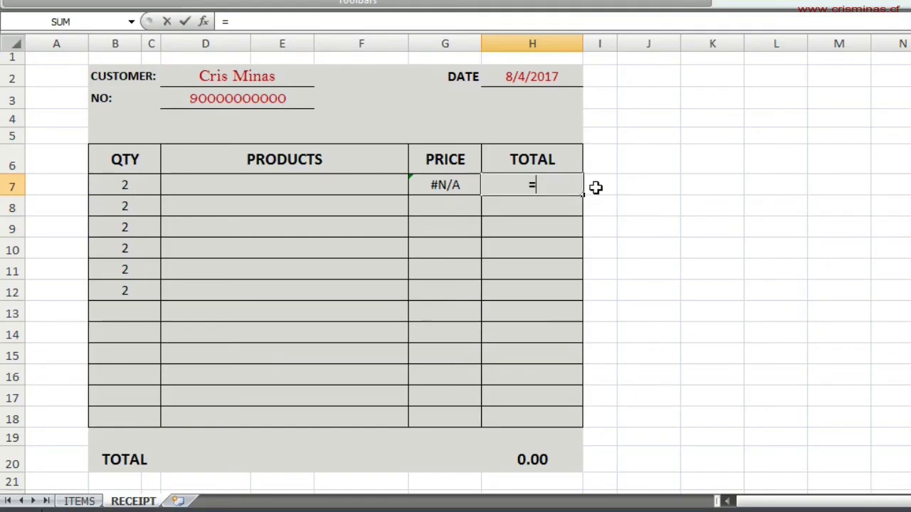
pyautogui.click(145, 184)
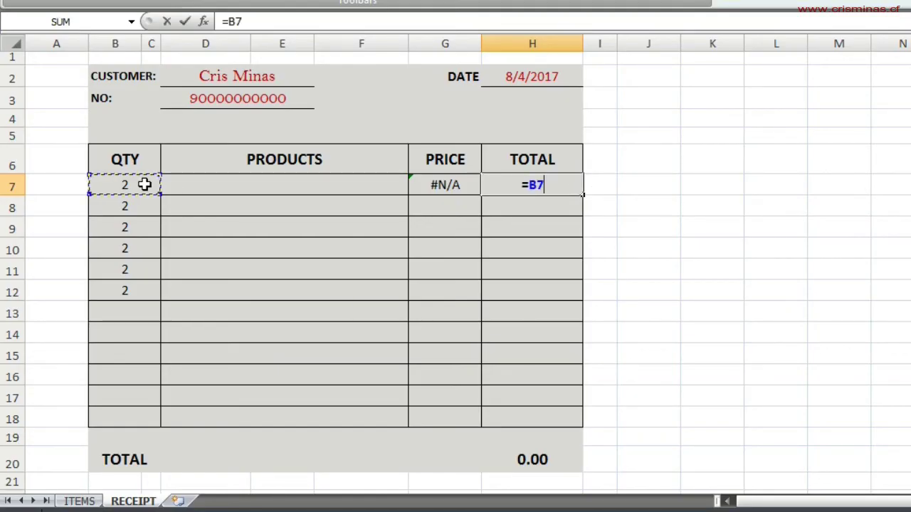
pyautogui.write('*')
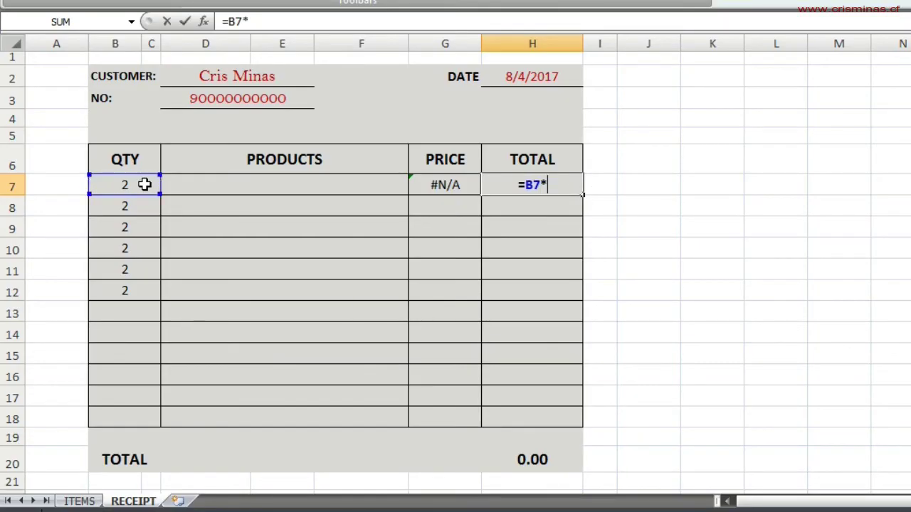
pyautogui.click(461, 186)
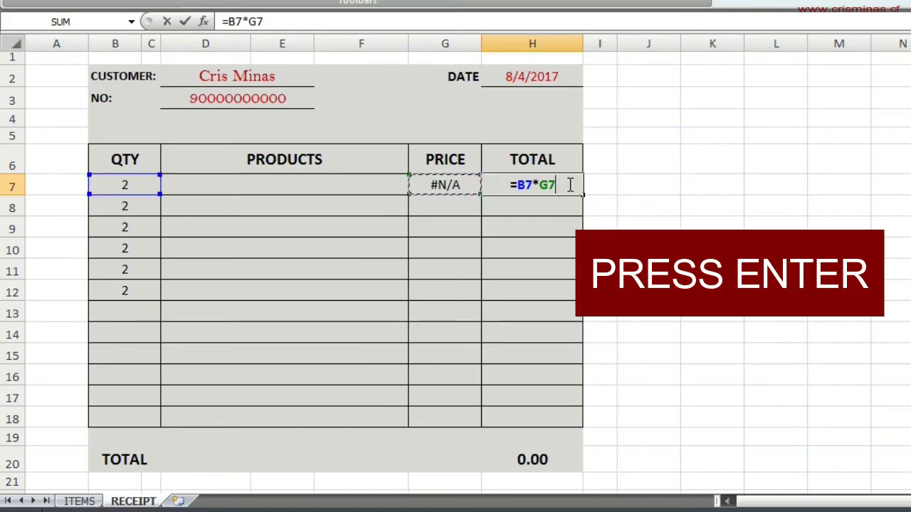
pyautogui.press('Return')
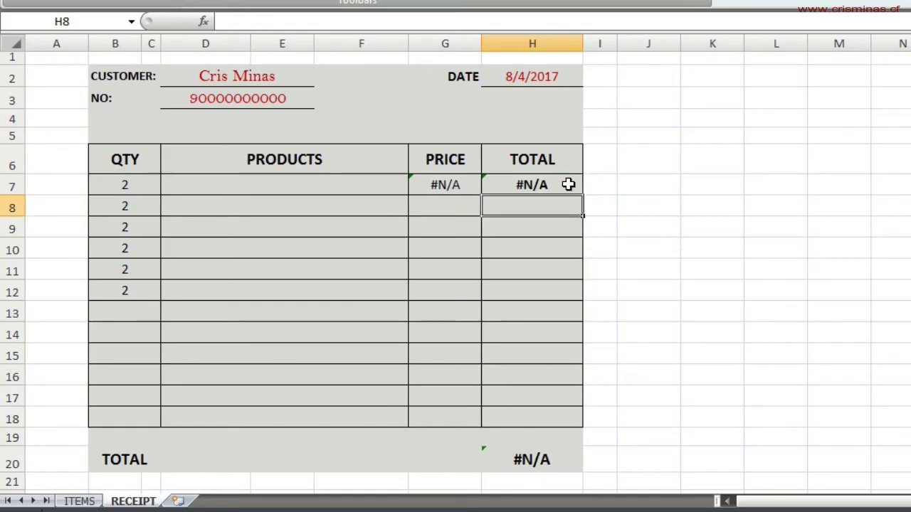
# Copy the D7 product drop-down, G7 price lookup and H7 total formula down to row 18.
pyautogui.click(712, 333)
pyautogui.click(343, 189)
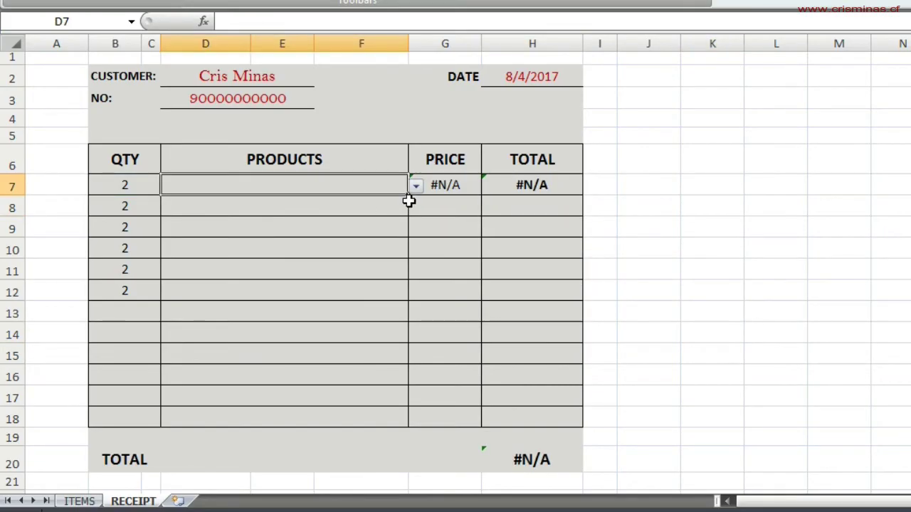
pyautogui.moveTo(408, 198); pyautogui.dragTo(423, 426)
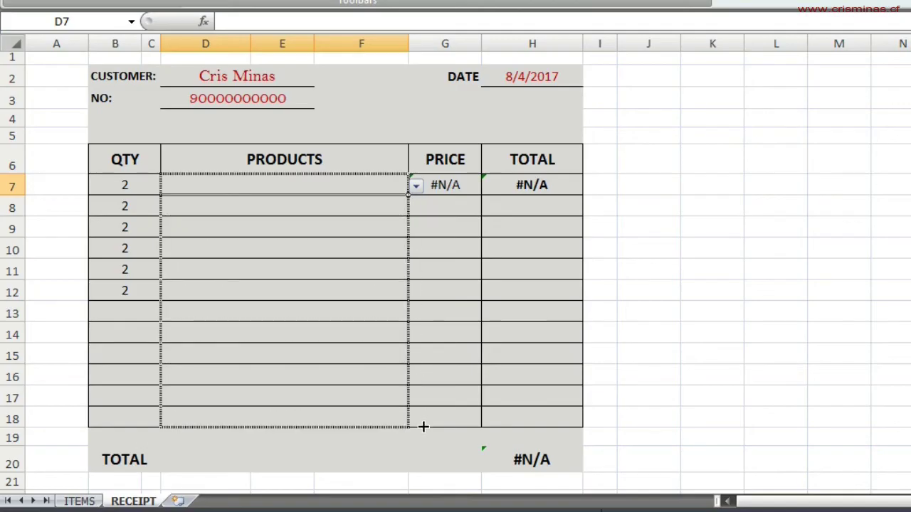
pyautogui.click(462, 188)
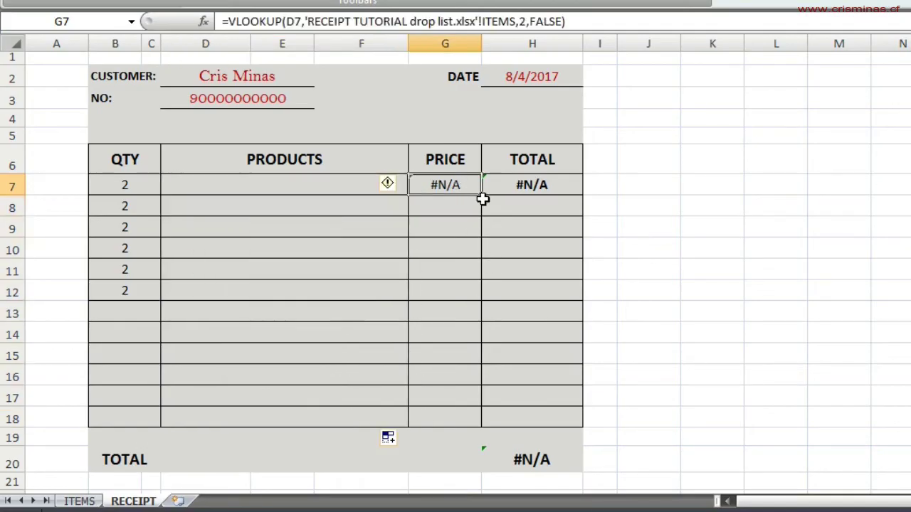
pyautogui.moveTo(482, 199); pyautogui.dragTo(490, 421)
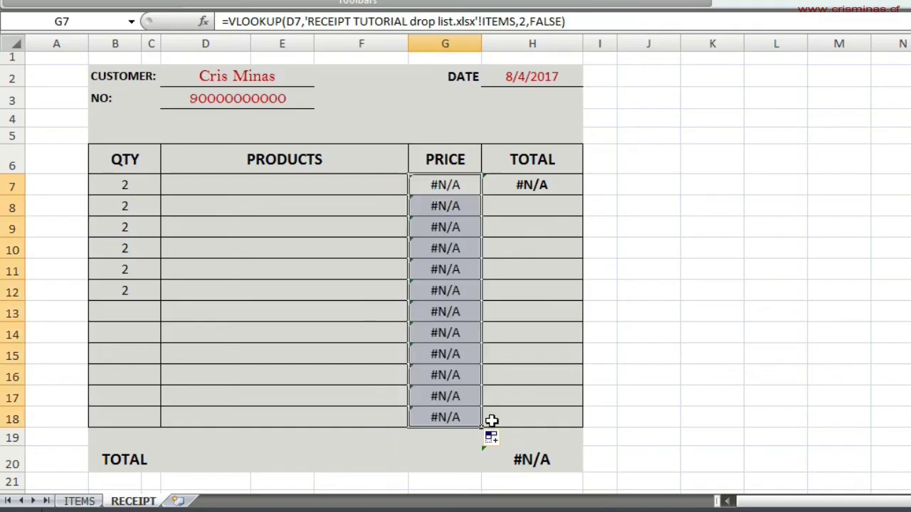
pyautogui.click(559, 192)
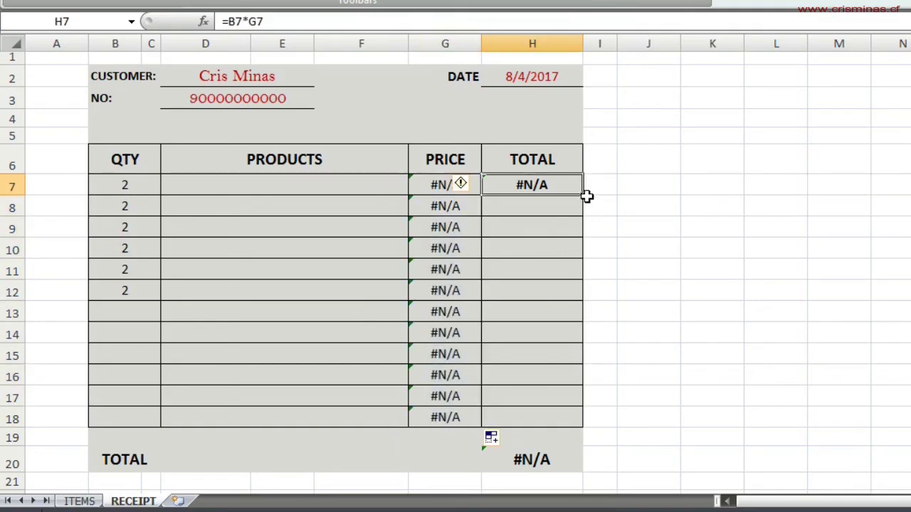
pyautogui.moveTo(582, 197); pyautogui.dragTo(591, 419)
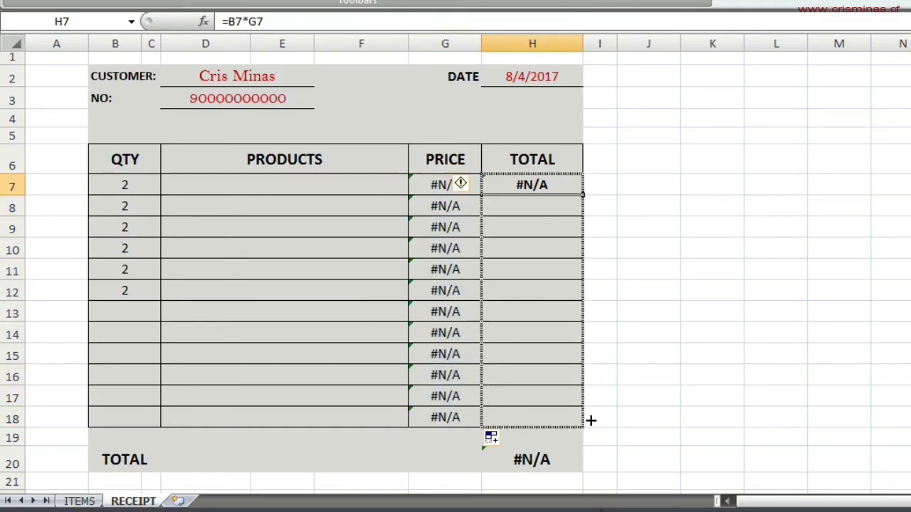
pyautogui.click(707, 355)
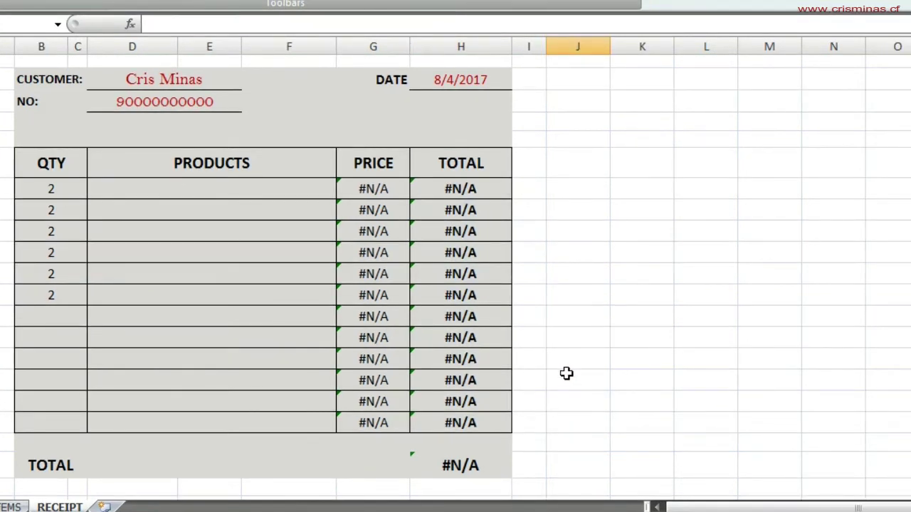
# Choose mango cheesecake (round) for D7 and mango cheesecake (slice) for D8.
pyautogui.click(301, 188)
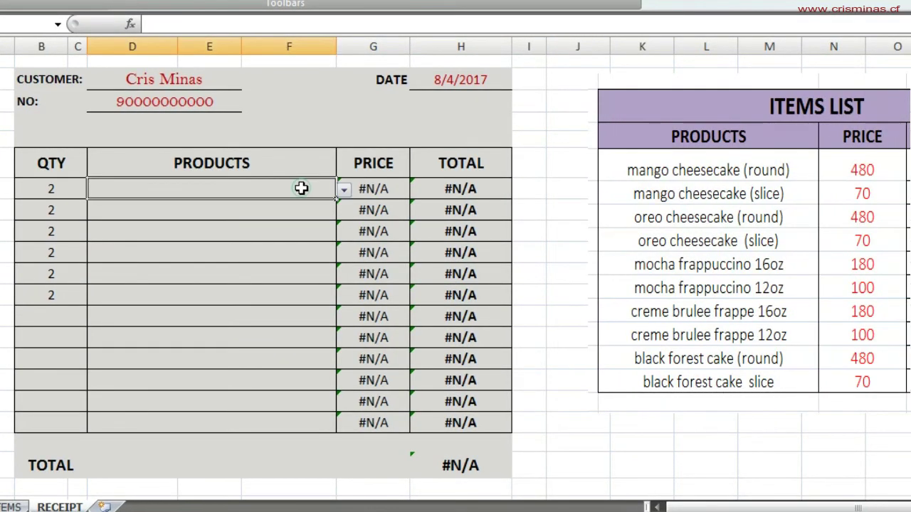
pyautogui.click(343, 190)
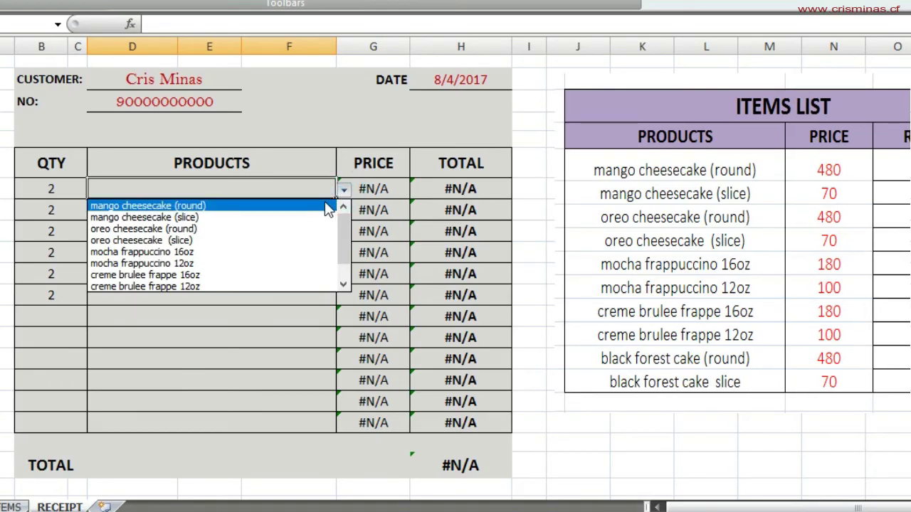
pyautogui.click(327, 206)
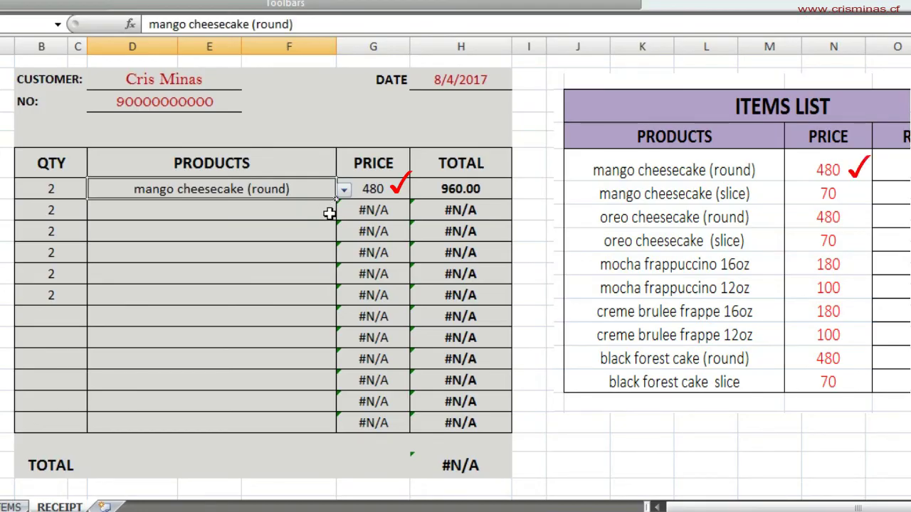
pyautogui.click(329, 213)
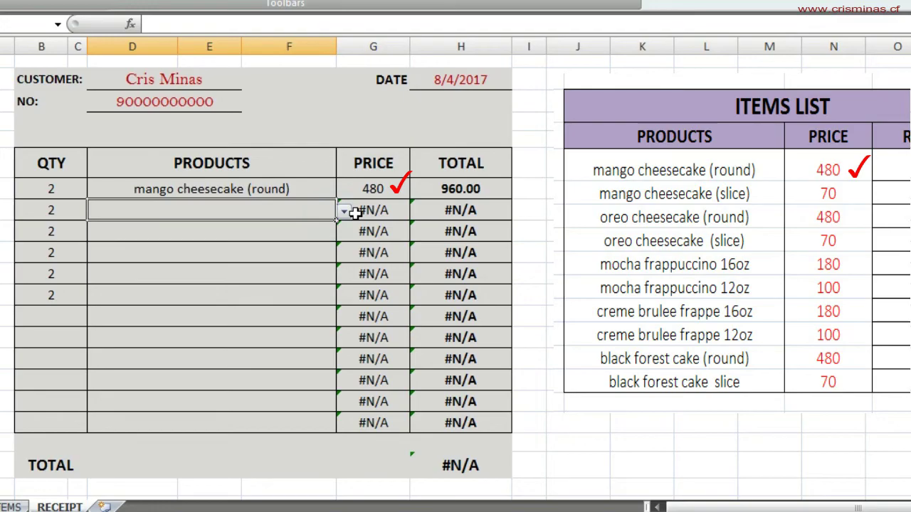
pyautogui.click(344, 213)
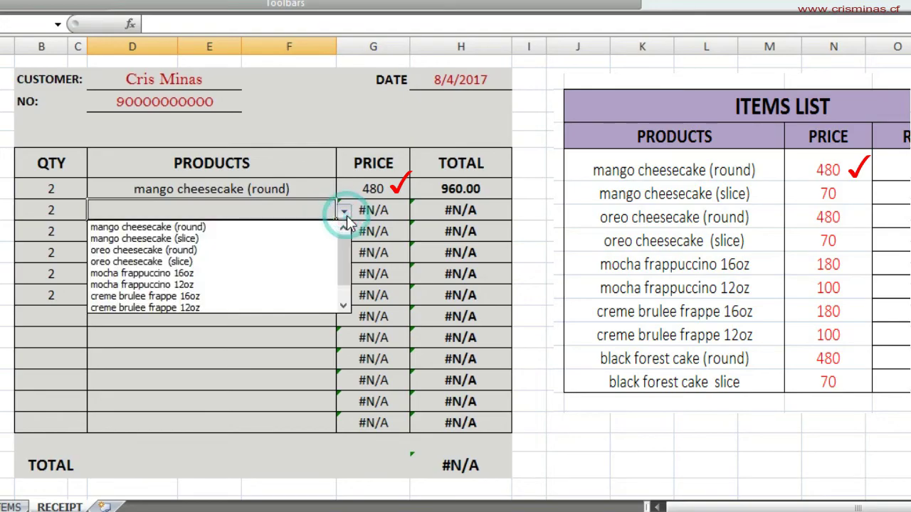
pyautogui.click(330, 241)
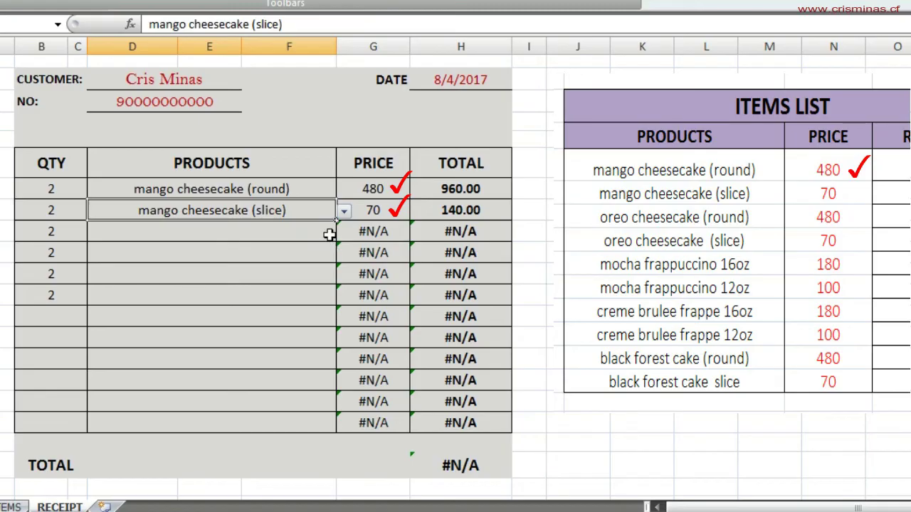
# Choose mocha frappuccino 16oz for rows 9 and 10 and oreo cheesecake (slice) for row 11.
pyautogui.click(328, 235)
pyautogui.click(344, 233)
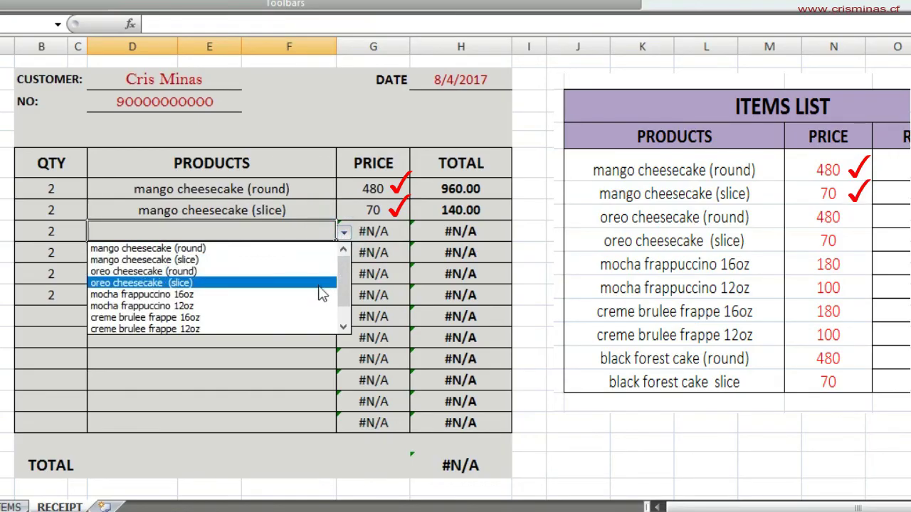
pyautogui.click(318, 303)
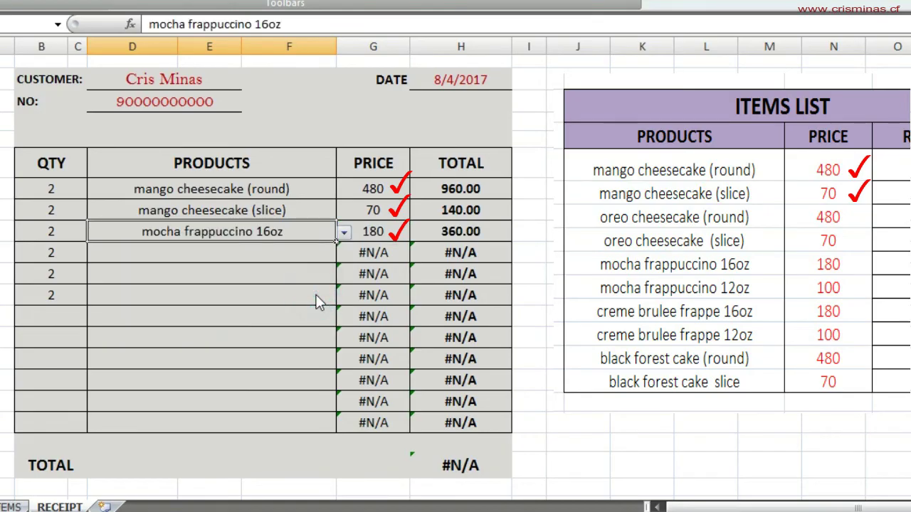
pyautogui.click(321, 258)
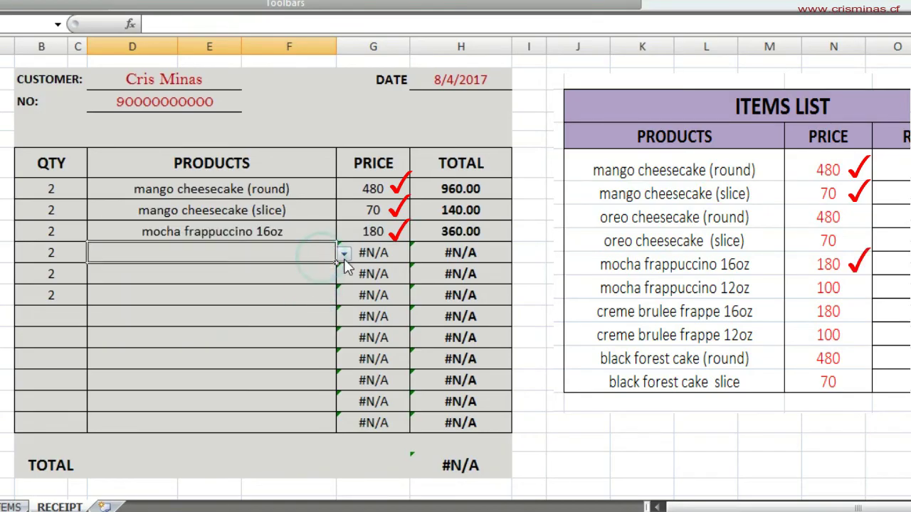
pyautogui.click(344, 256)
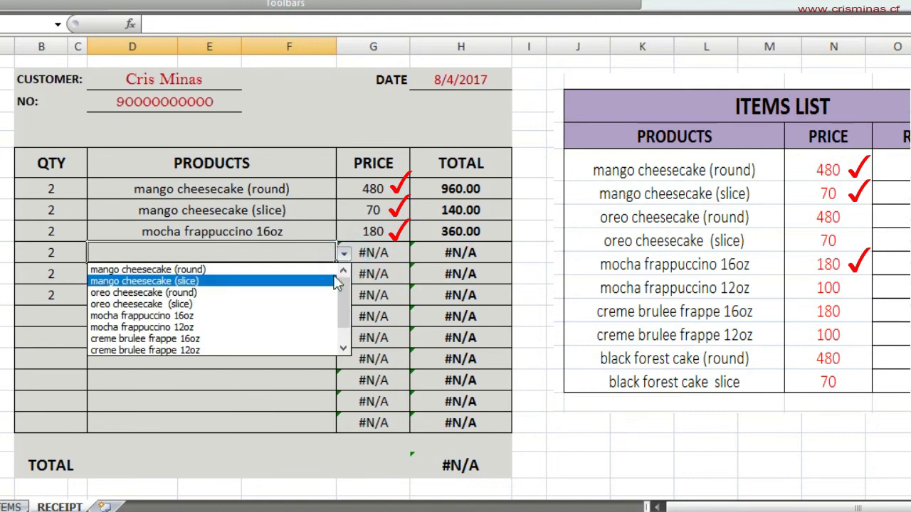
pyautogui.click(315, 322)
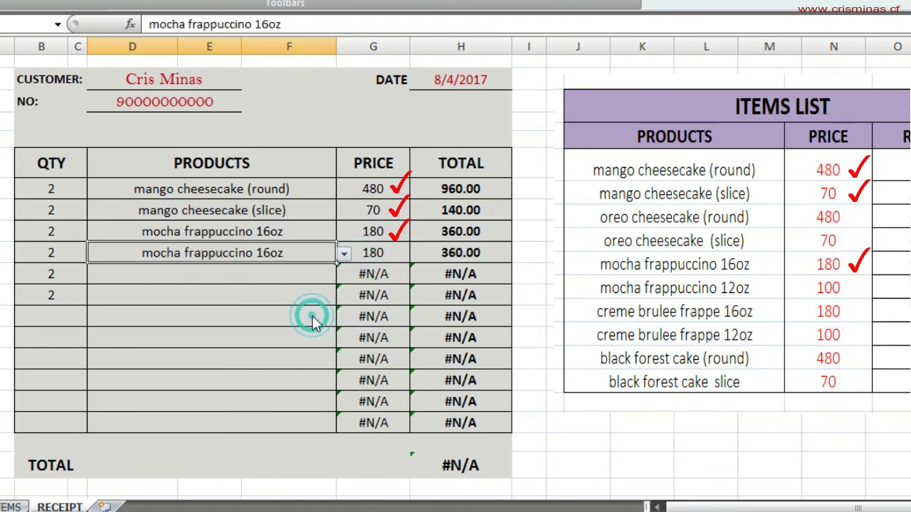
pyautogui.click(321, 275)
pyautogui.click(344, 276)
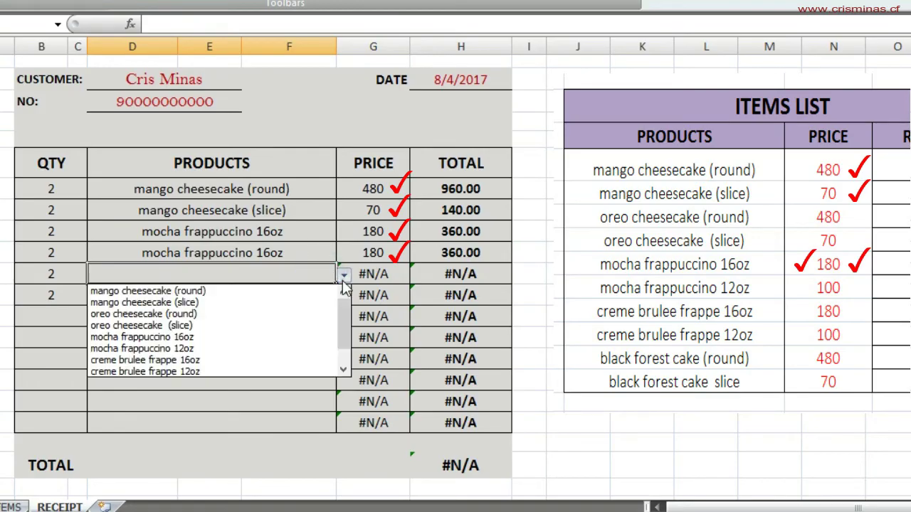
pyautogui.click(313, 326)
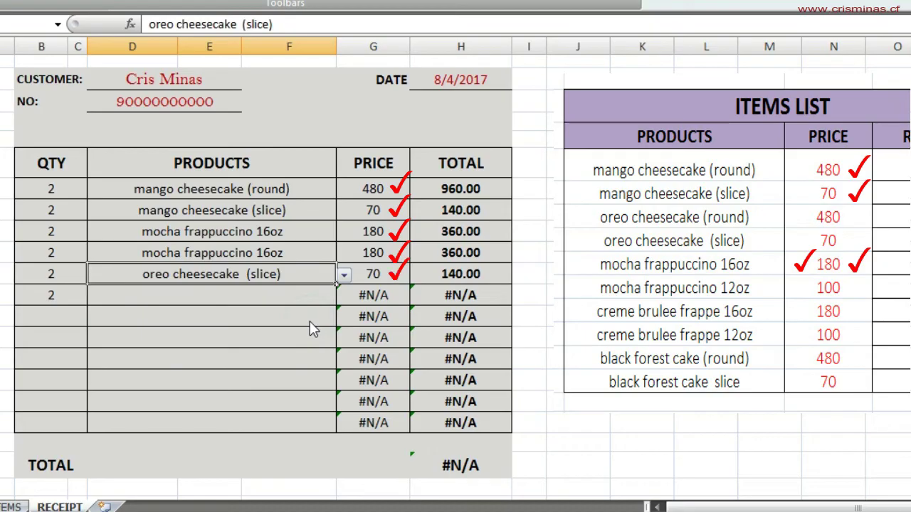
pyautogui.click(310, 321)
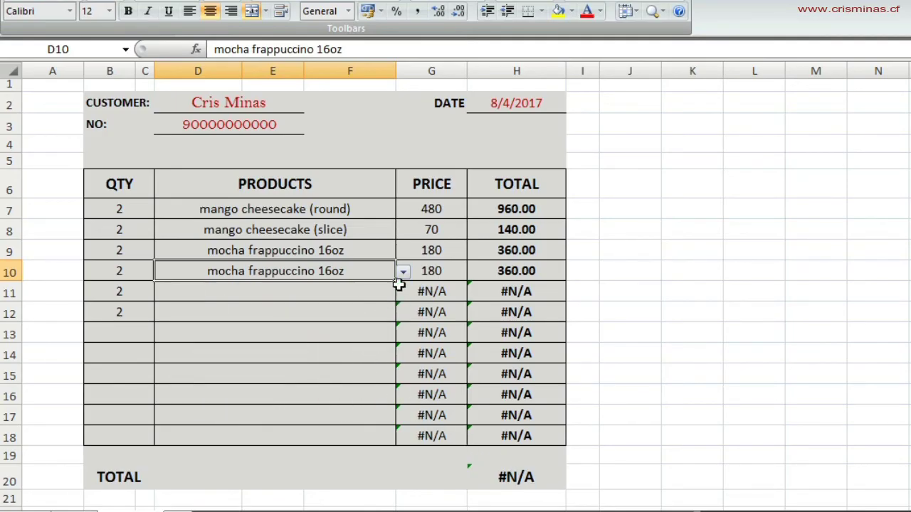
# Fill mocha frappuccino 16oz from D10 down through row 18.
pyautogui.moveTo(396, 279); pyautogui.dragTo(393, 439)
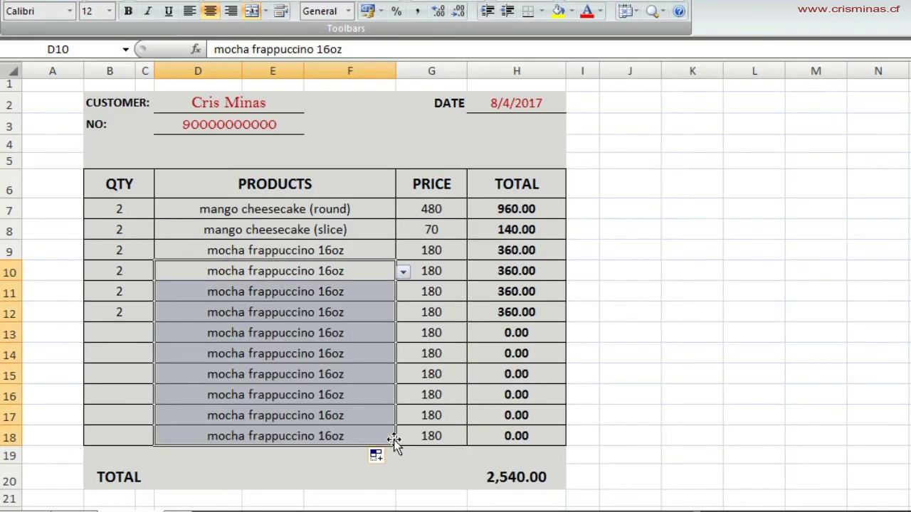
pyautogui.click(634, 438)
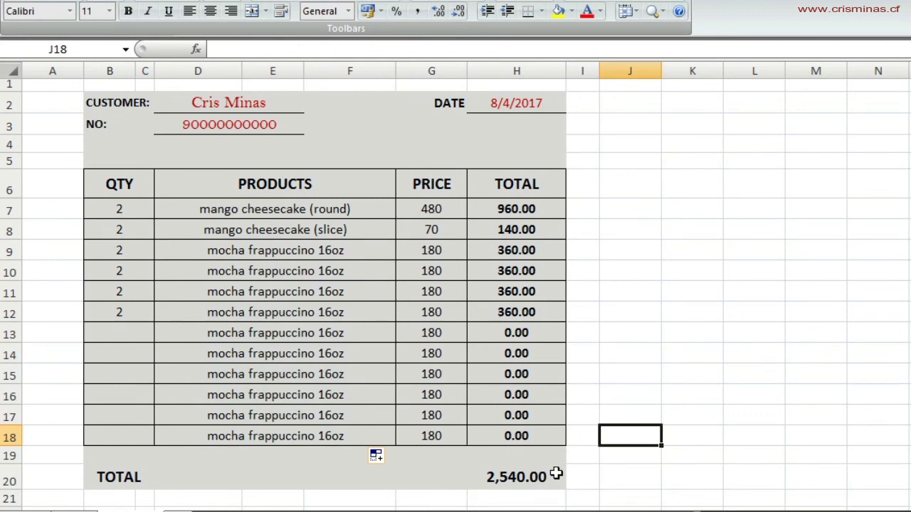
pyautogui.click(614, 480)
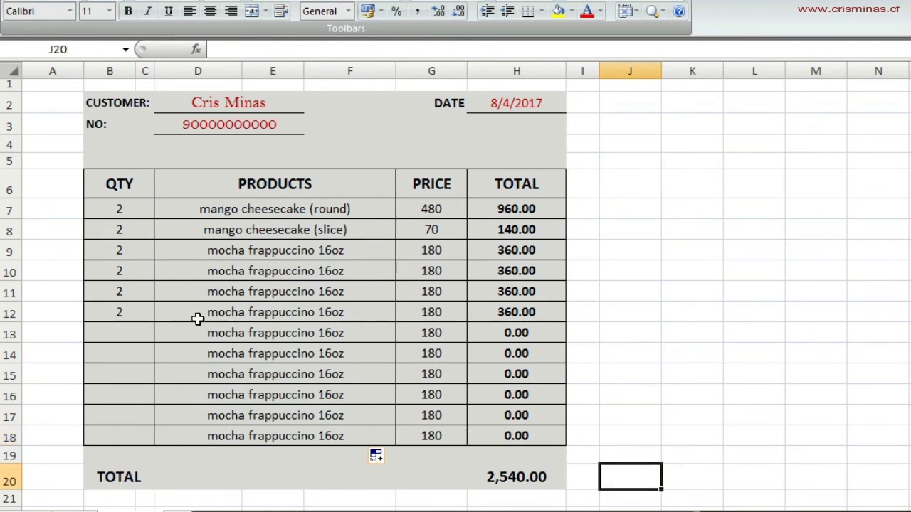
# Clear the contents of D12:F18 so product rows 12–18 are empty.
pyautogui.moveTo(198, 319); pyautogui.dragTo(299, 435)
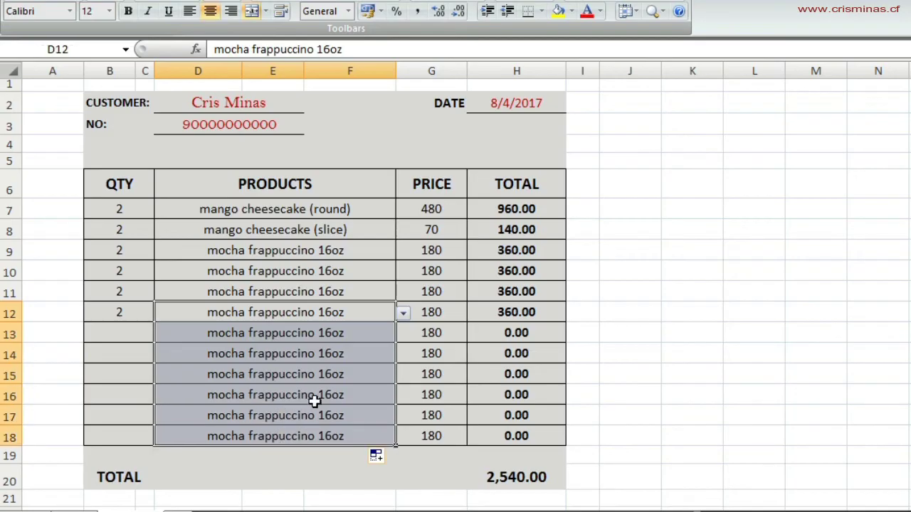
pyautogui.rightClick(314, 400)
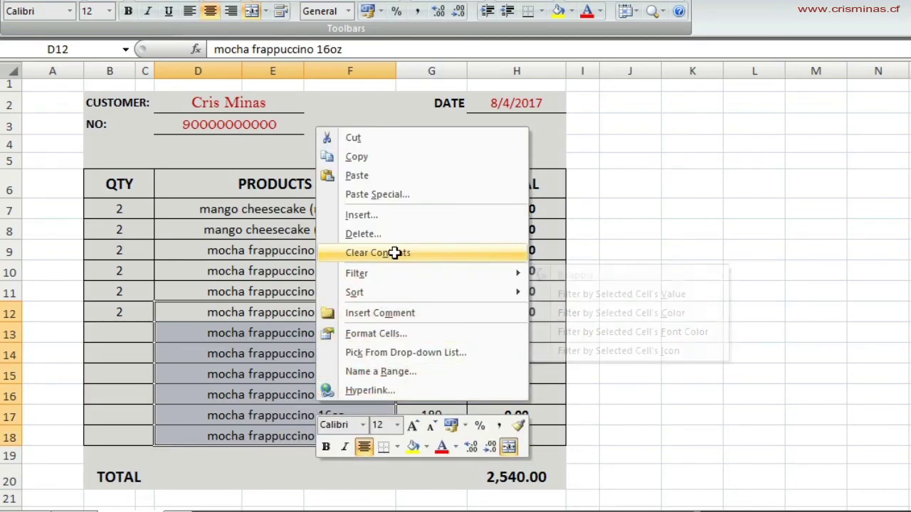
pyautogui.click(395, 253)
pyautogui.click(391, 354)
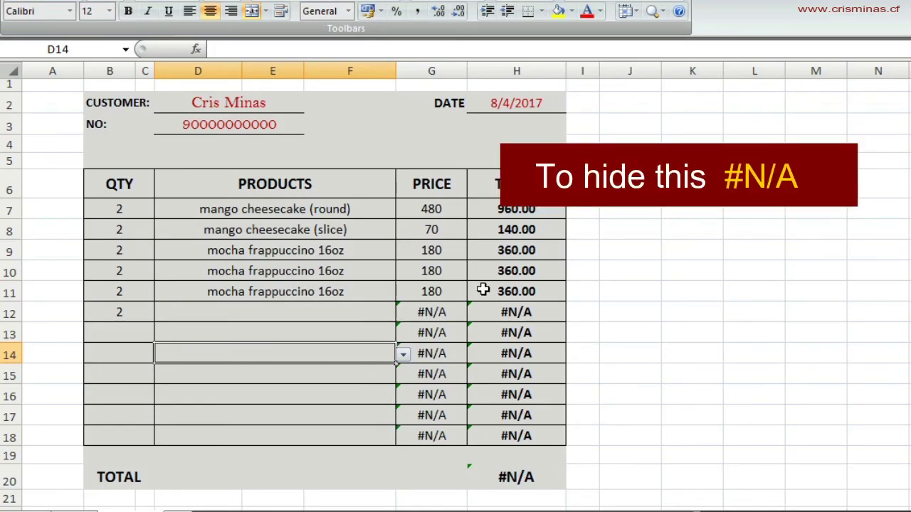
# Wrap G7's price lookup as =IF(ISBLANK(D7),"",VLOOKUP(D7,...ITEMS,2,FALSE)).
pyautogui.click(725, 308)
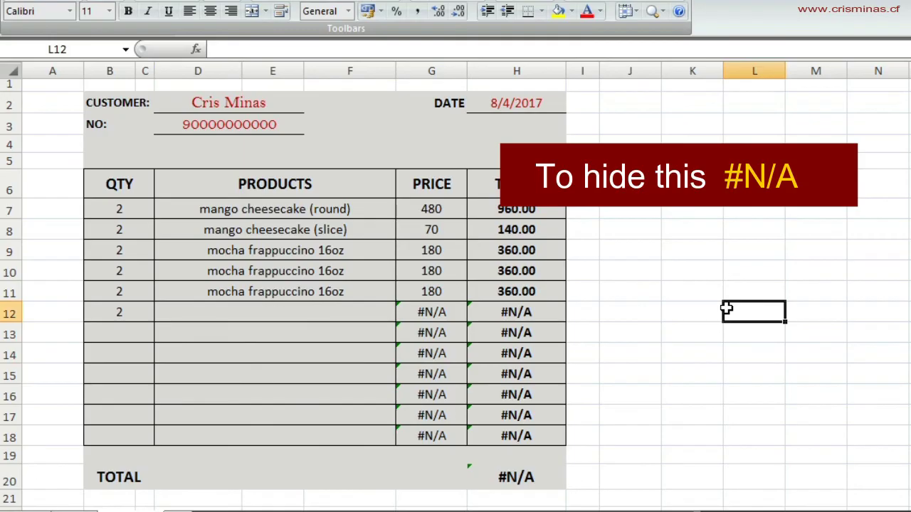
pyautogui.click(450, 202)
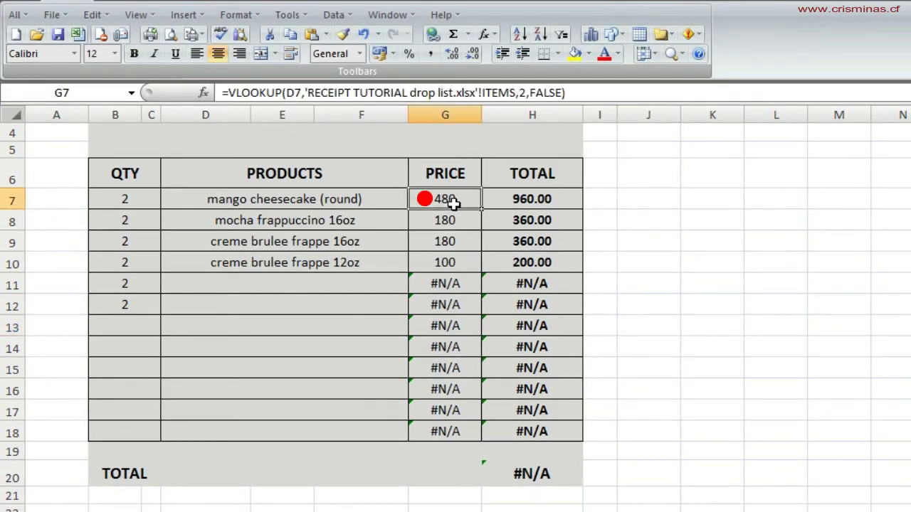
pyautogui.click(229, 93)
pyautogui.write('if')
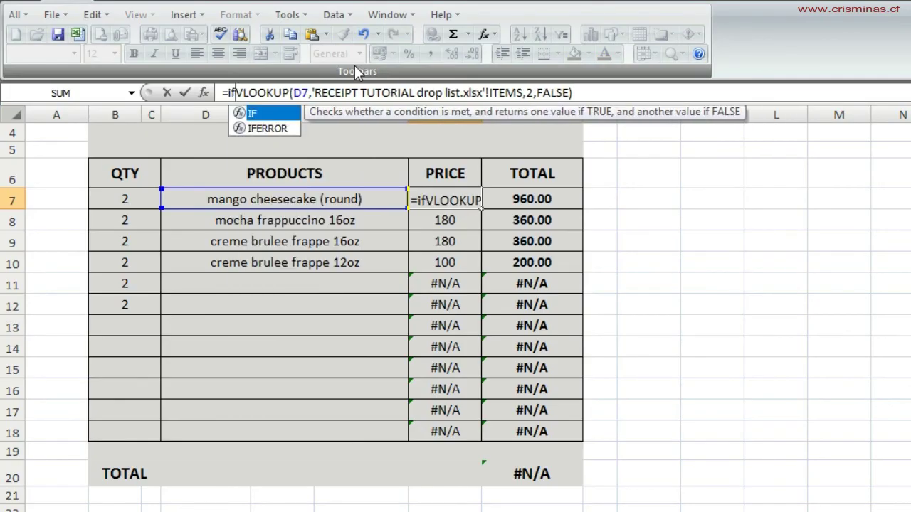
pyautogui.write('(')
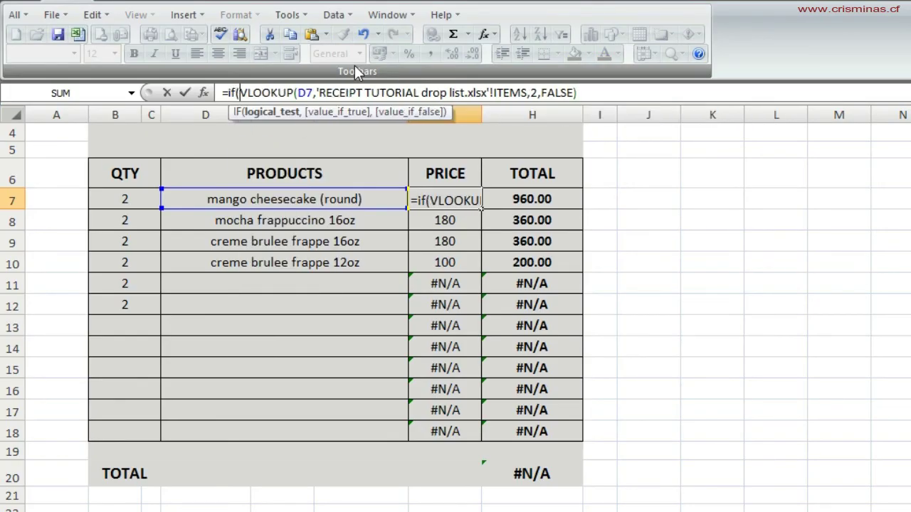
pyautogui.write('isblan')
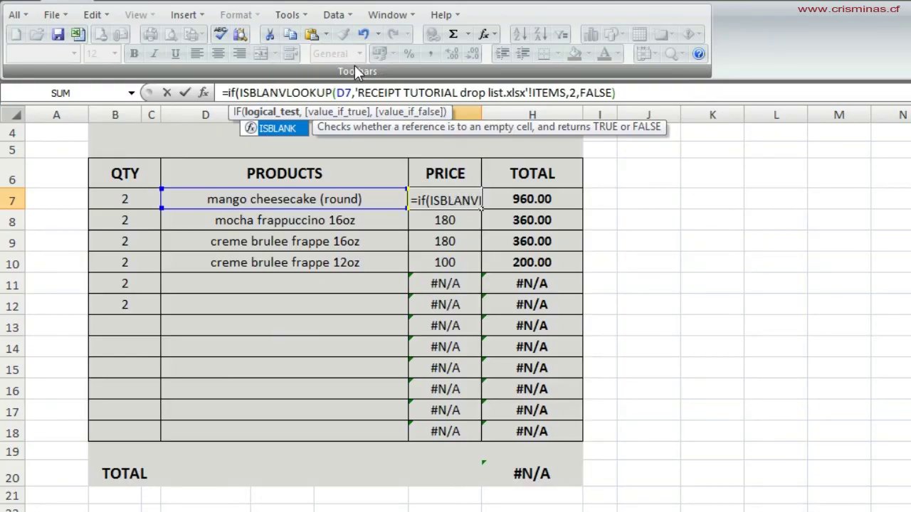
pyautogui.write('k')
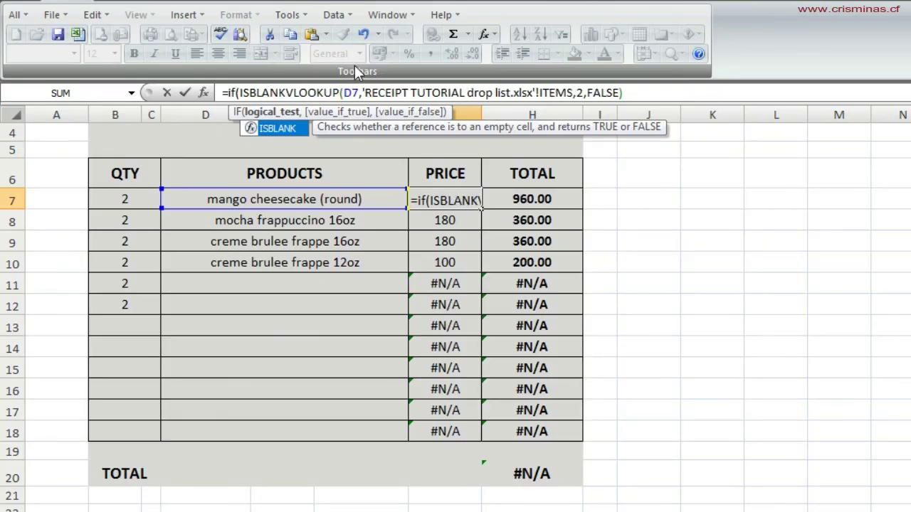
pyautogui.write('(')
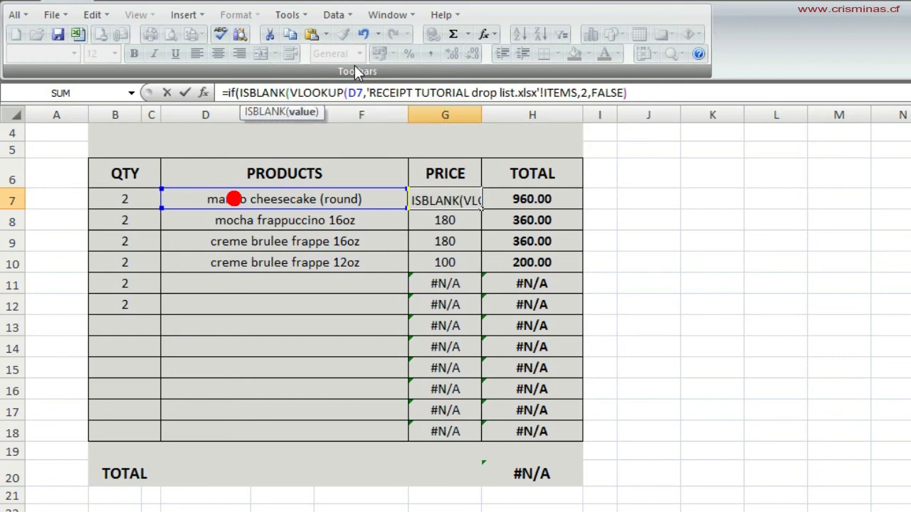
pyautogui.click(299, 199)
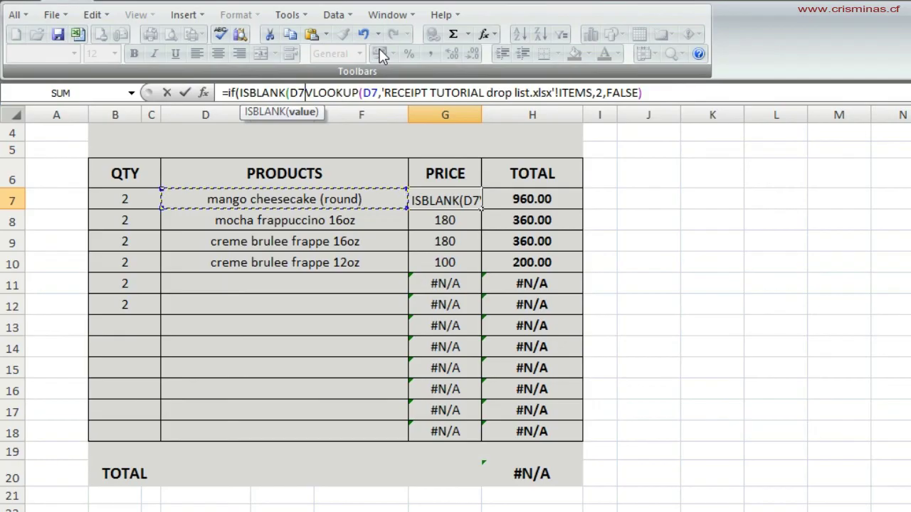
pyautogui.write('),')
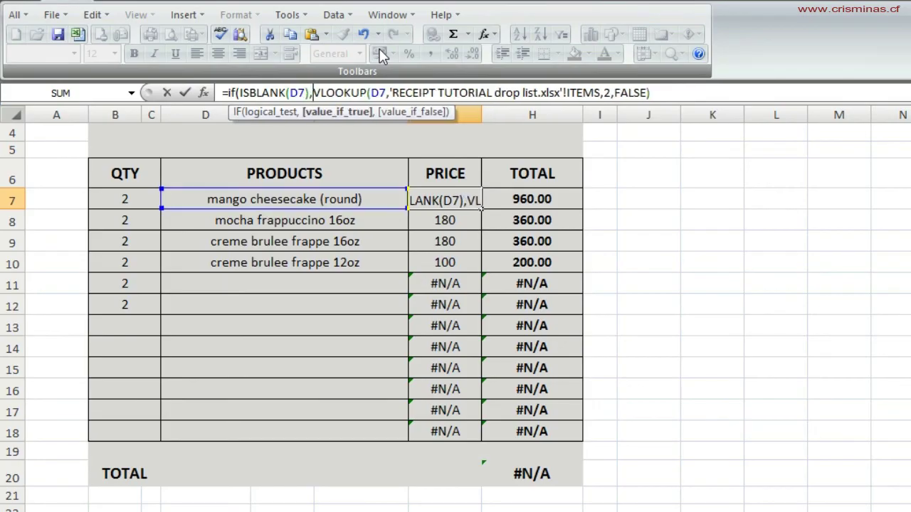
pyautogui.write('""')
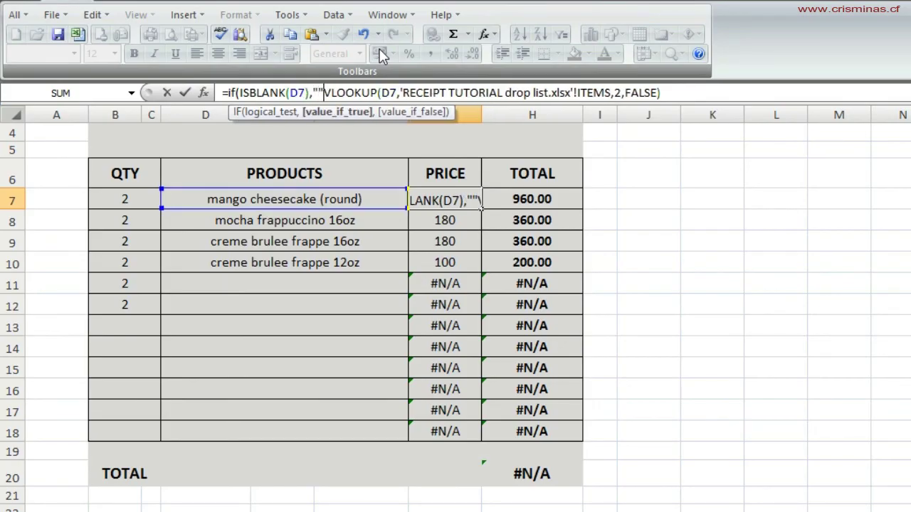
pyautogui.write(',')
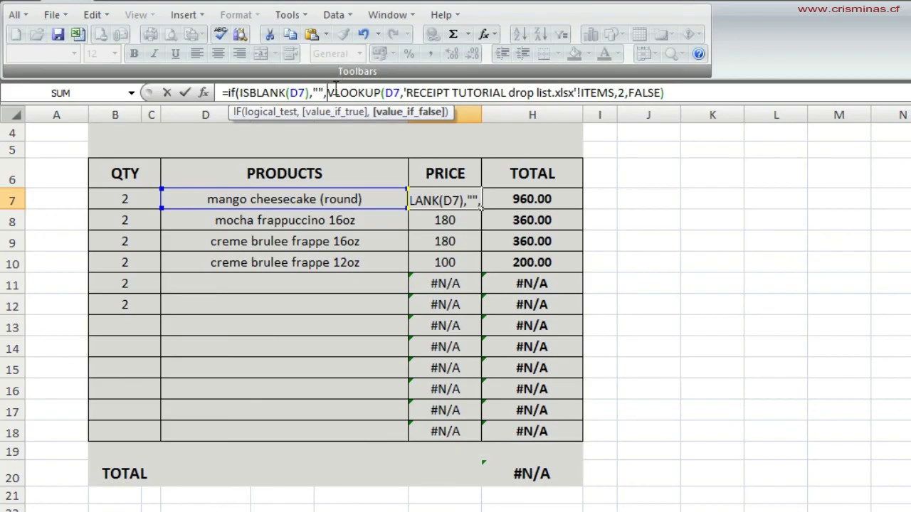
pyautogui.click(677, 95)
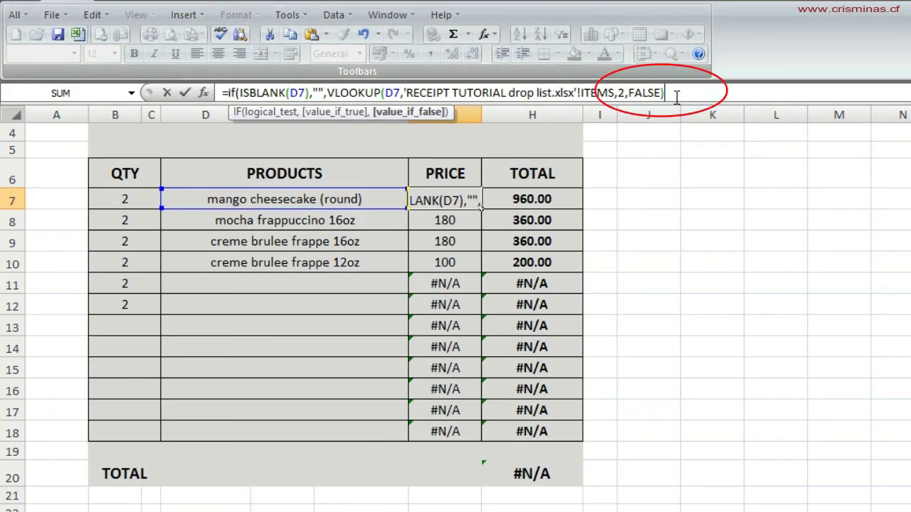
pyautogui.click(676, 95)
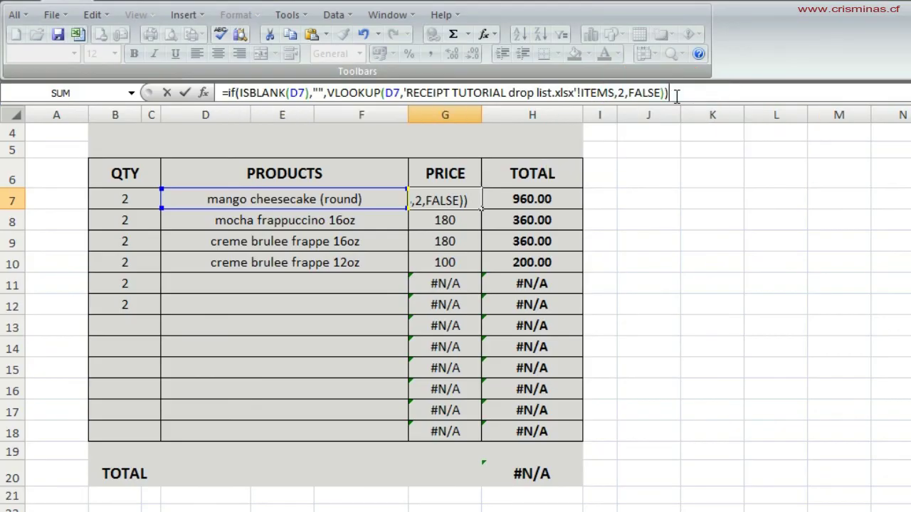
pyautogui.press('Return')
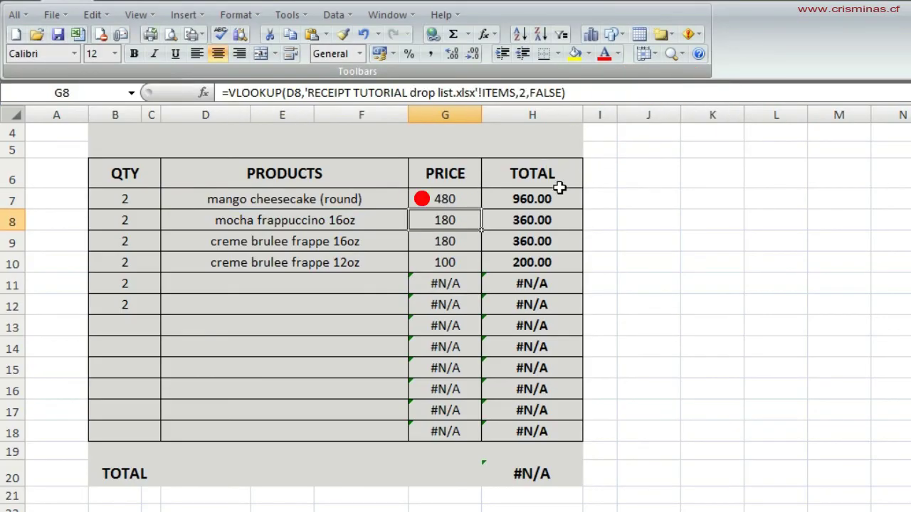
# Reuse G7's IF(ISBLANK(D7),"", check to make H7 =IF(ISBLANK(D7),"",B7*G7).
pyautogui.click(472, 199)
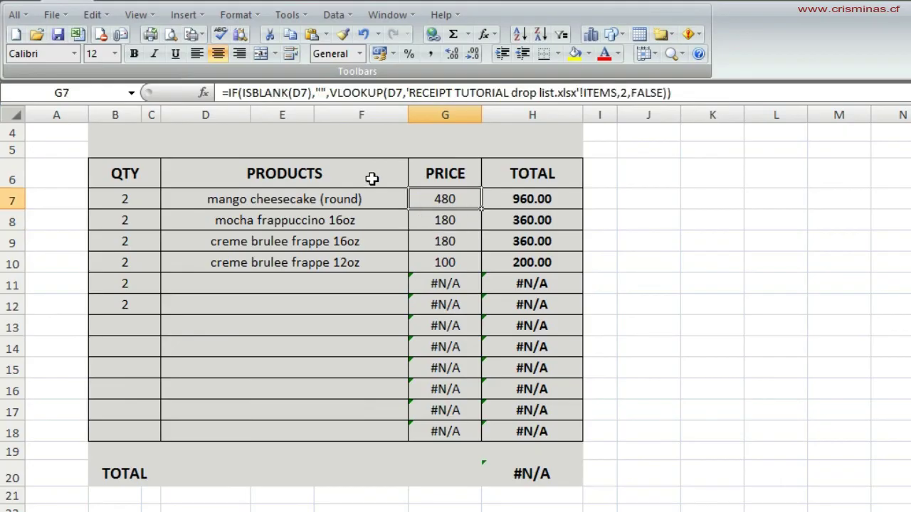
pyautogui.moveTo(330, 94); pyautogui.dragTo(226, 93)
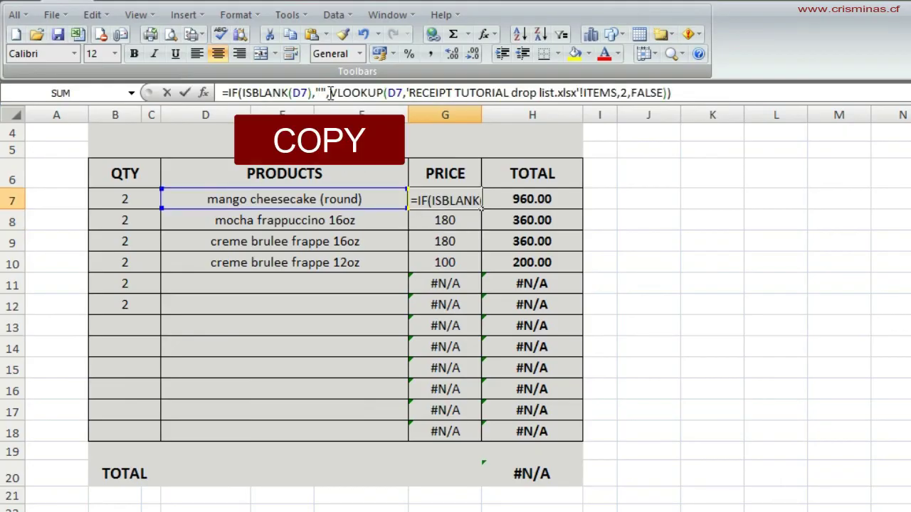
pyautogui.rightClick(276, 93)
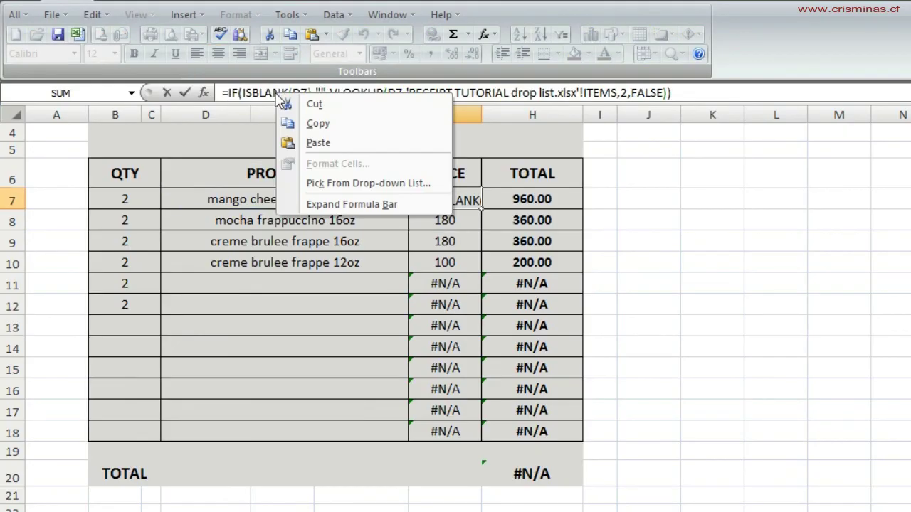
pyautogui.click(314, 126)
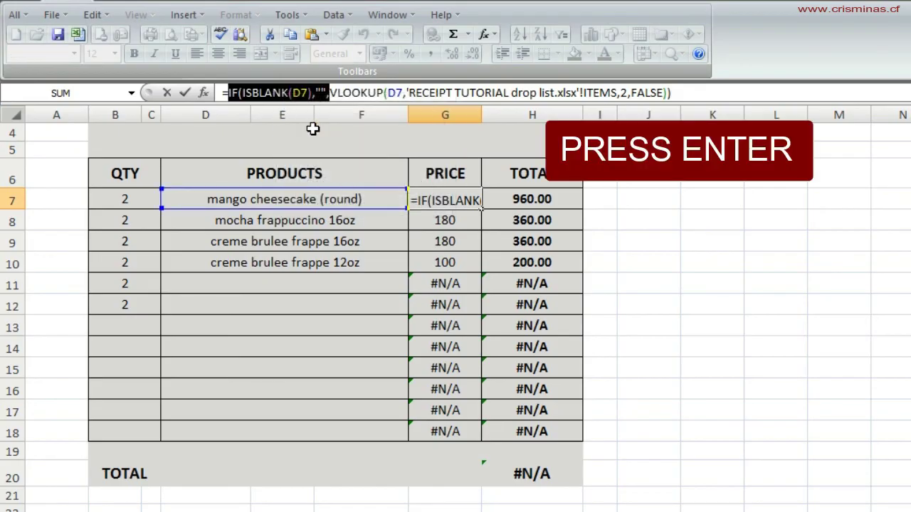
pyautogui.press('Return')
pyautogui.click(518, 196)
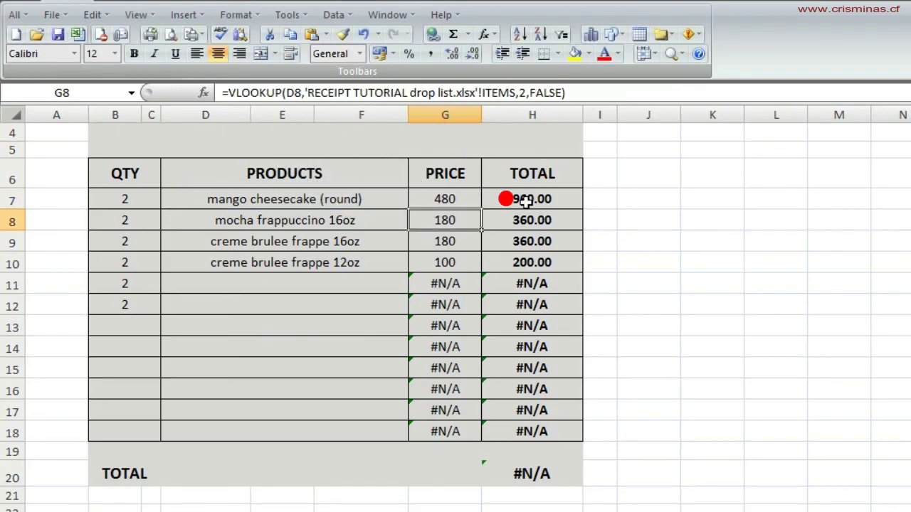
pyautogui.click(229, 93)
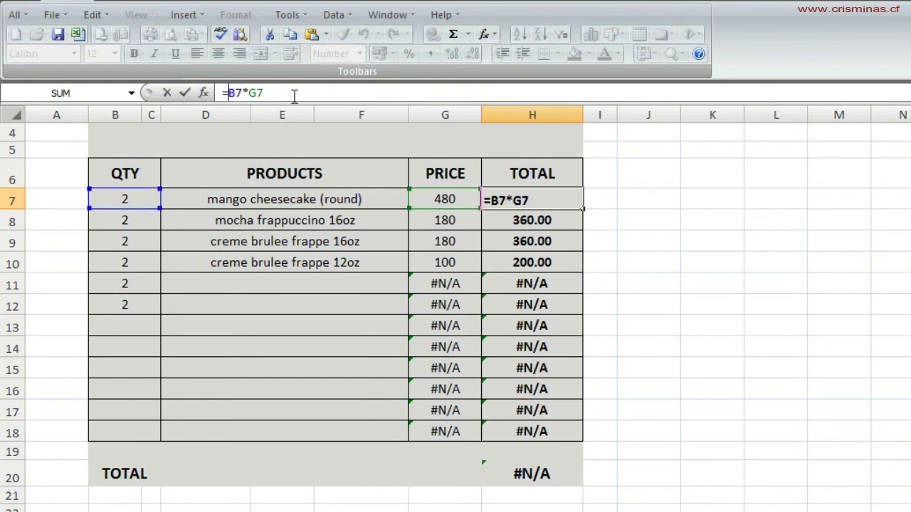
pyautogui.hotkey('ctrl', 'v')
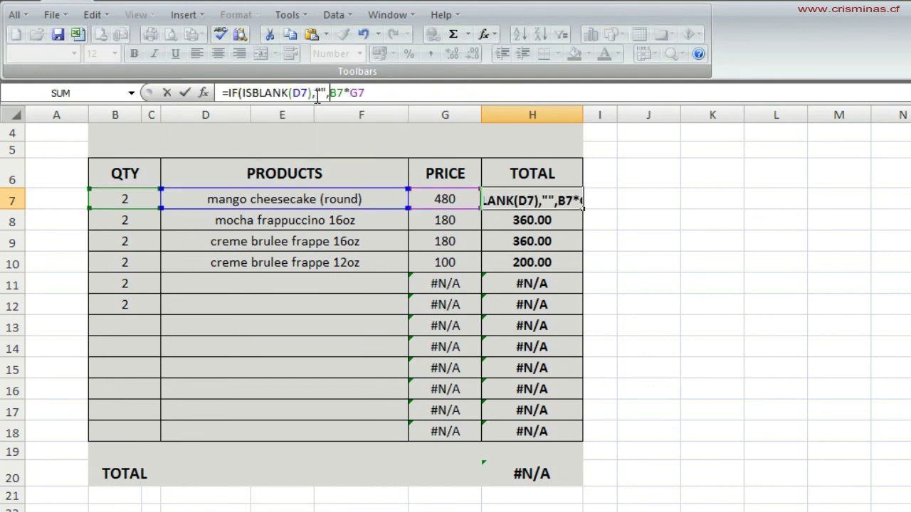
pyautogui.click(375, 94)
pyautogui.write(')')
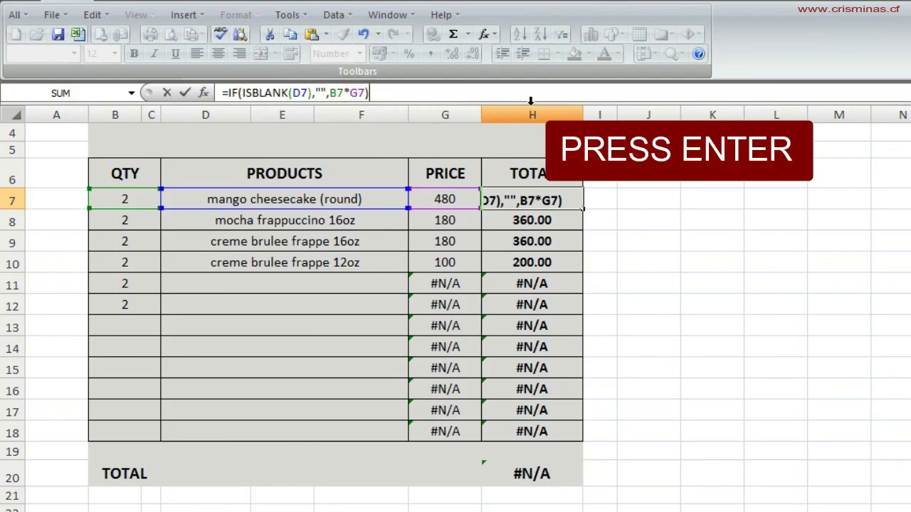
pyautogui.press('Return')
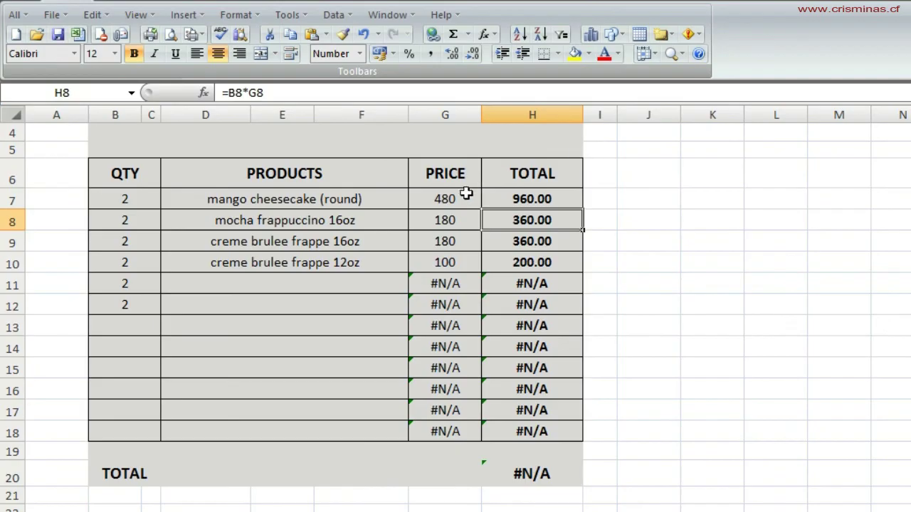
# Fill the G7:H7 blank-safe price and total formulas down through row 18.
pyautogui.moveTo(448, 199); pyautogui.dragTo(564, 208)
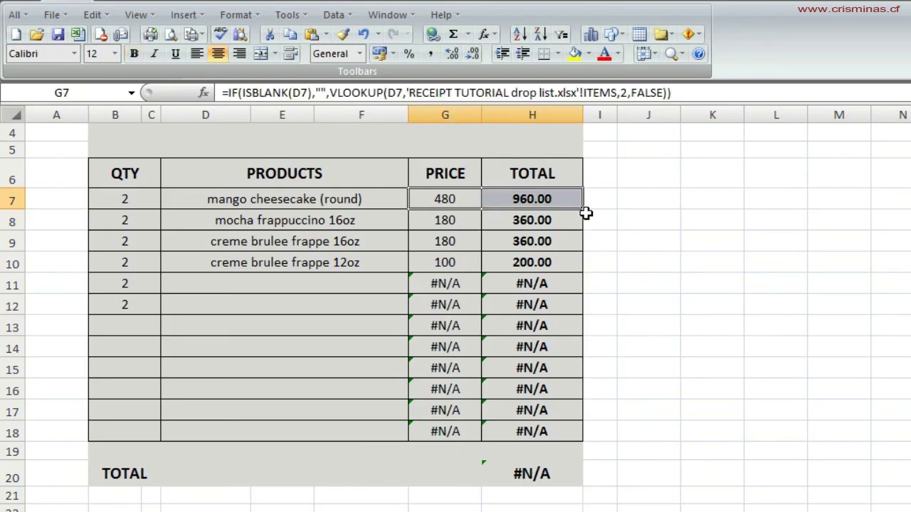
pyautogui.moveTo(583, 209); pyautogui.dragTo(568, 440)
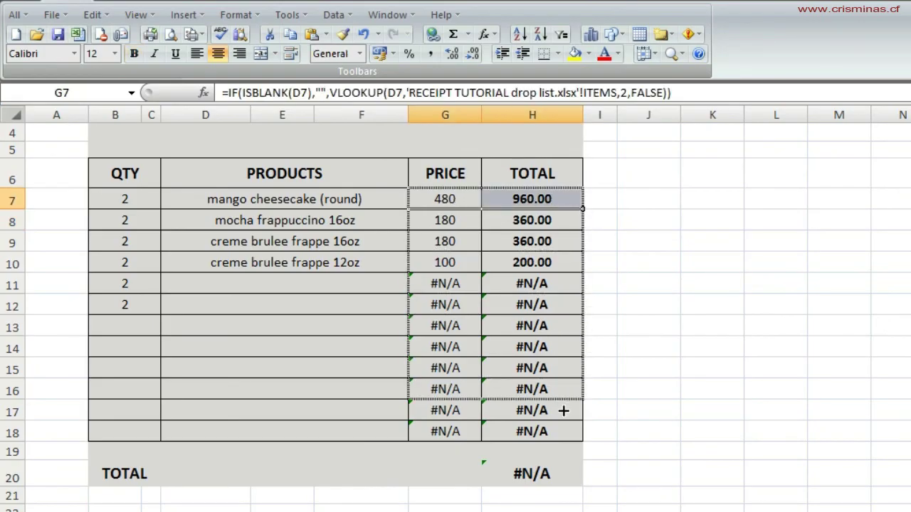
pyautogui.click(673, 403)
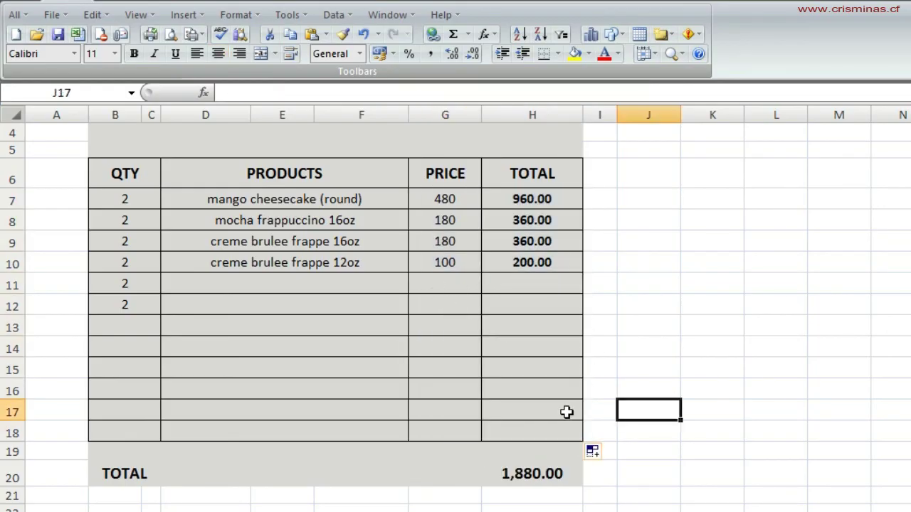
pyautogui.moveTo(514, 432); pyautogui.dragTo(446, 405)
pyautogui.moveTo(423, 291)
pyautogui.mouseDown()
pyautogui.moveTo(492, 320)
pyautogui.moveTo(554, 429)
pyautogui.mouseUp()
# Pick mango cheesecake (round) for row 11 and mango cheesecake (slice) for rows 12–13.
pyautogui.click(722, 419)
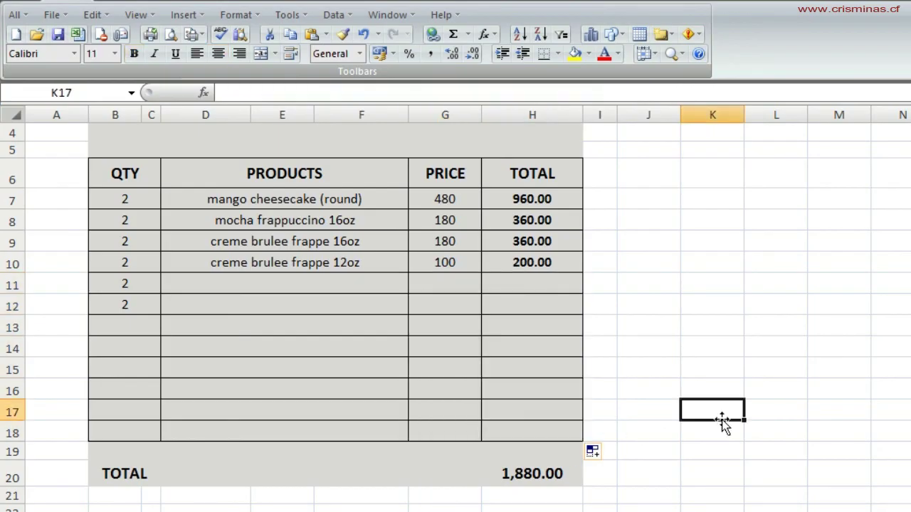
pyautogui.click(364, 287)
pyautogui.click(421, 286)
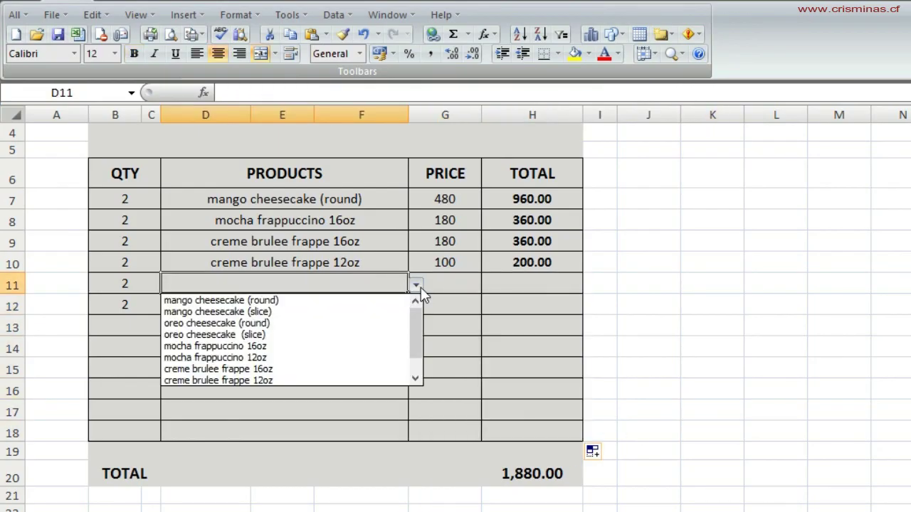
pyautogui.click(394, 299)
pyautogui.click(394, 301)
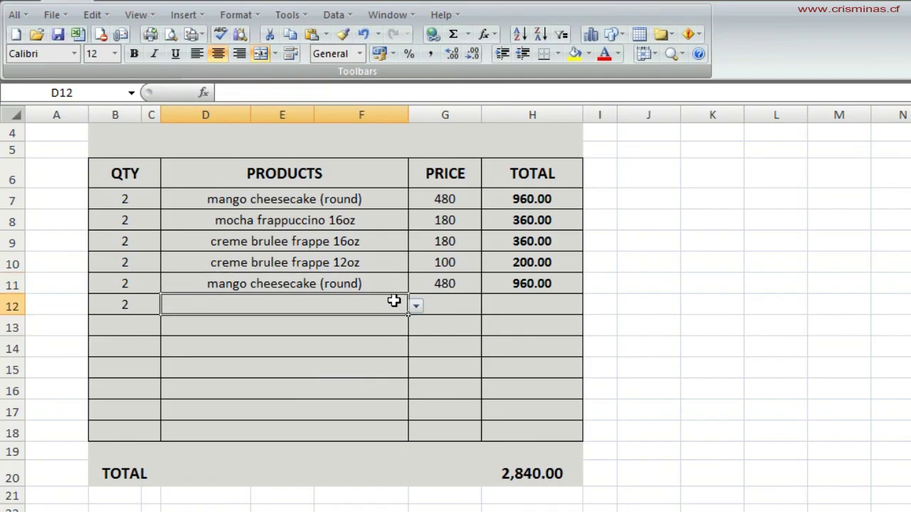
pyautogui.click(415, 307)
pyautogui.click(393, 331)
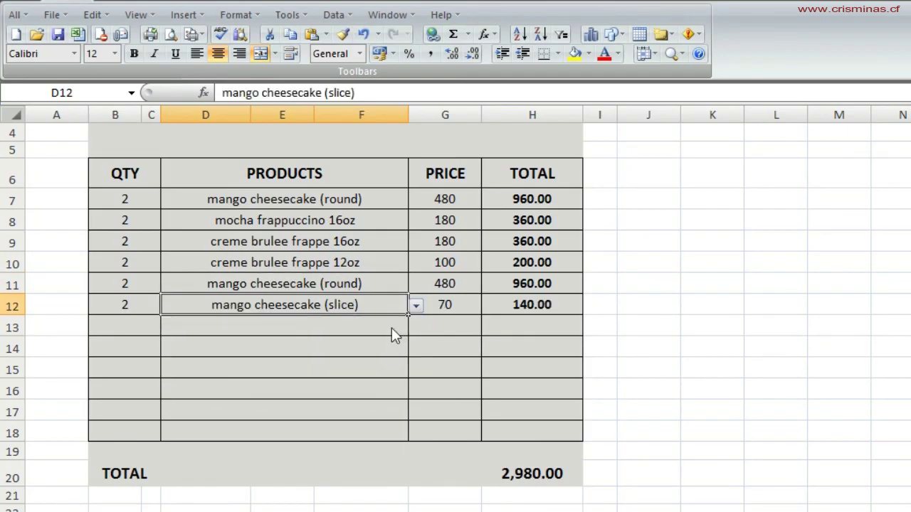
pyautogui.click(403, 328)
pyautogui.click(416, 327)
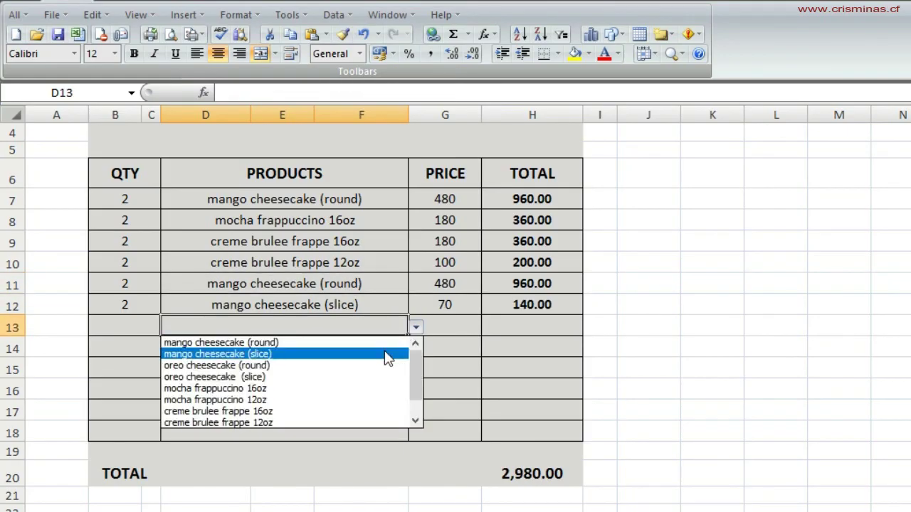
pyautogui.click(384, 351)
# Pick mango cheesecake (slice), mocha frappuccino 12oz, oreo cheesecake (round) for rows 14–16; fill quantities from B12.
pyautogui.click(384, 351)
pyautogui.click(415, 348)
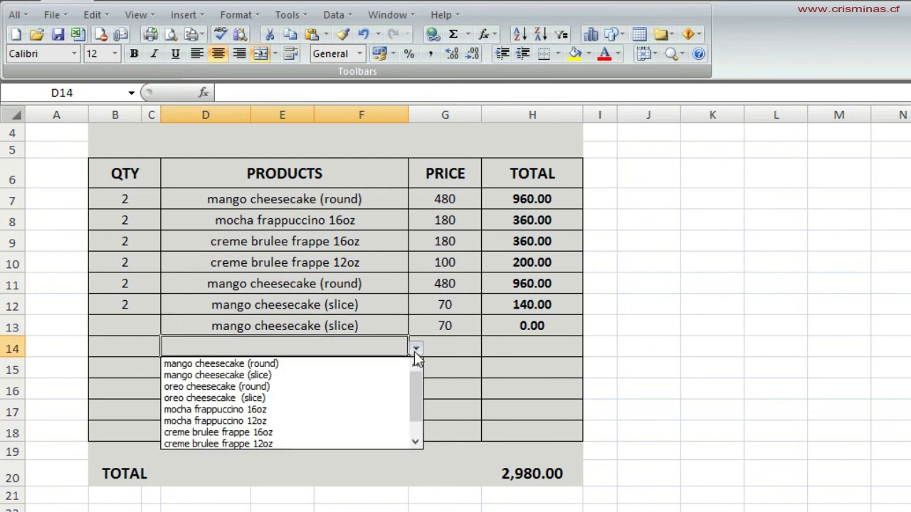
pyautogui.click(397, 375)
pyautogui.click(397, 376)
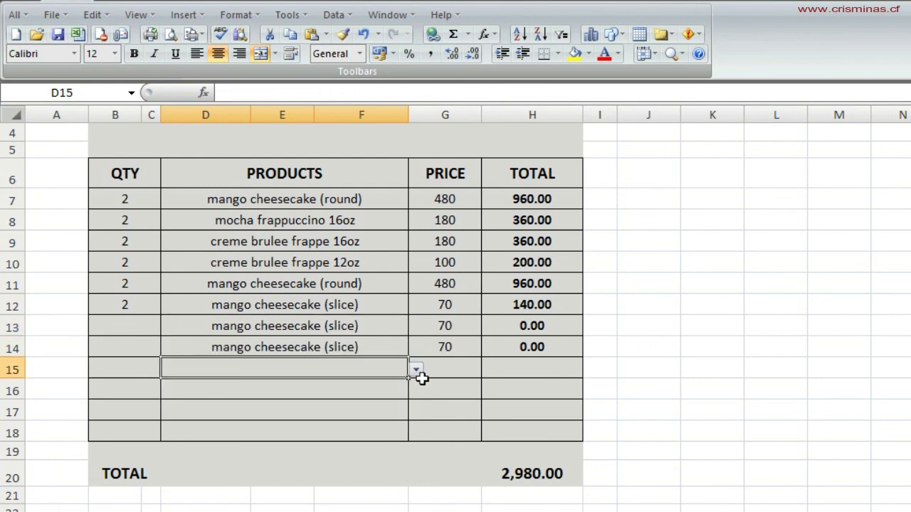
pyautogui.click(416, 369)
pyautogui.click(393, 439)
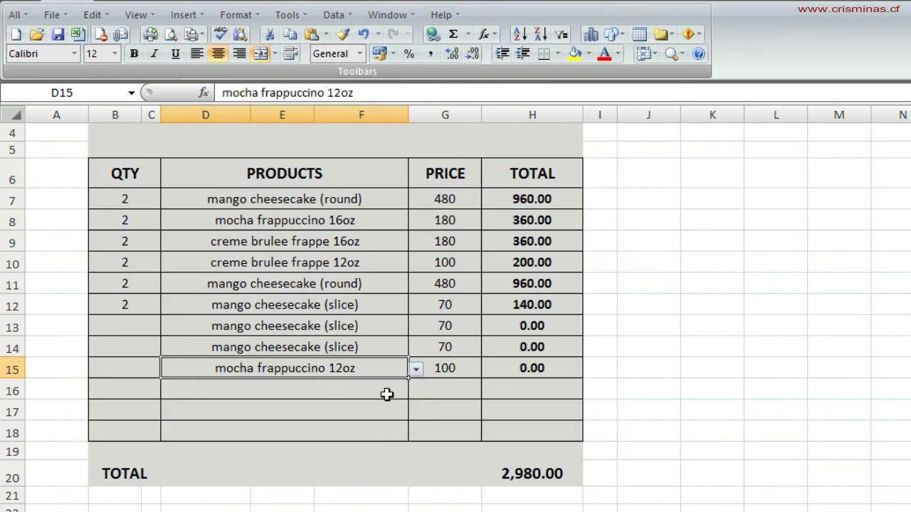
pyautogui.click(388, 392)
pyautogui.click(416, 391)
pyautogui.click(390, 430)
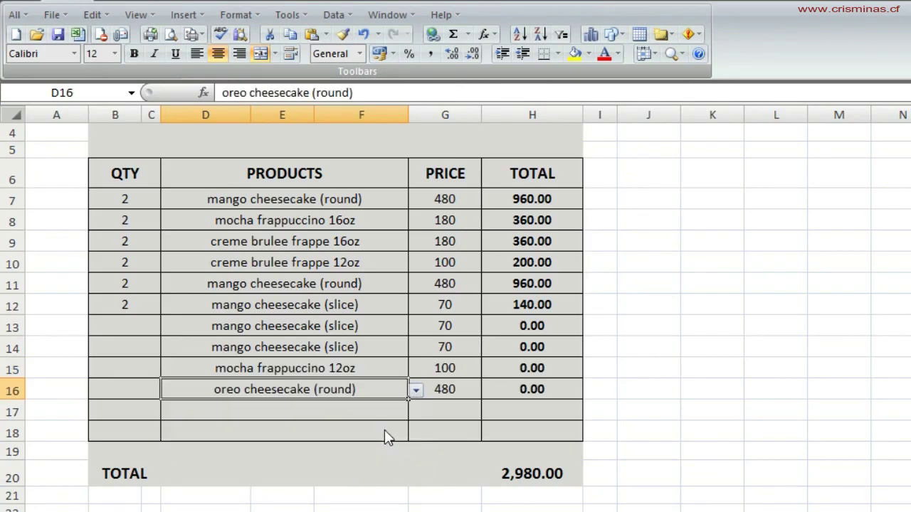
pyautogui.click(380, 413)
pyautogui.click(149, 312)
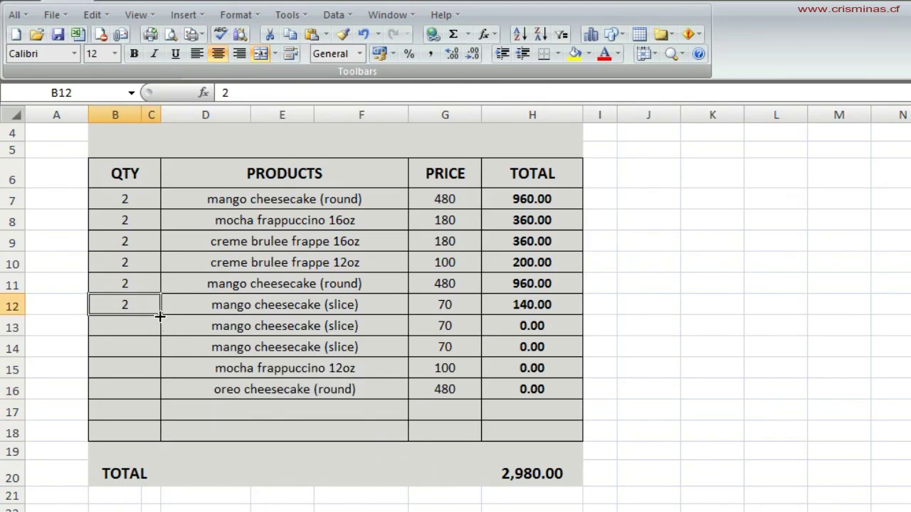
pyautogui.moveTo(163, 316); pyautogui.dragTo(158, 399)
# Finish filling quantities 3 to 6 into rows 13–16, bringing the total to 6,850.00.
pyautogui.click(845, 403)
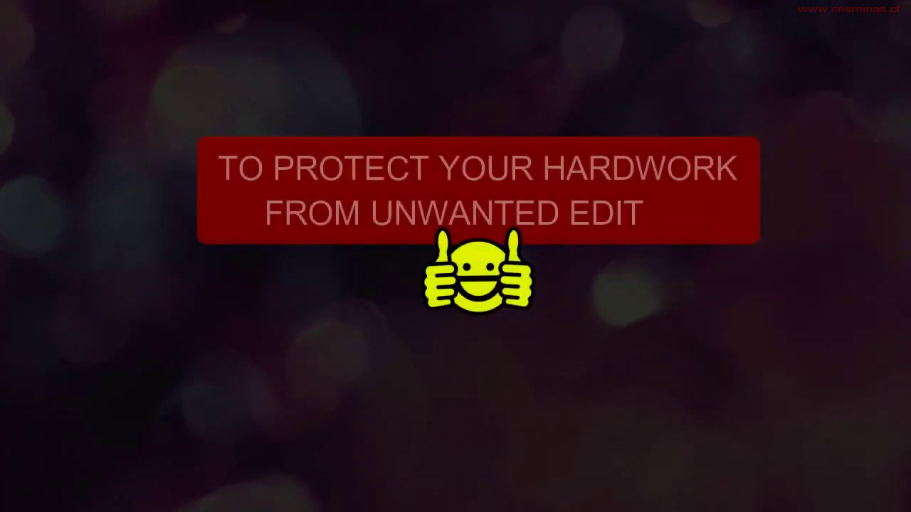